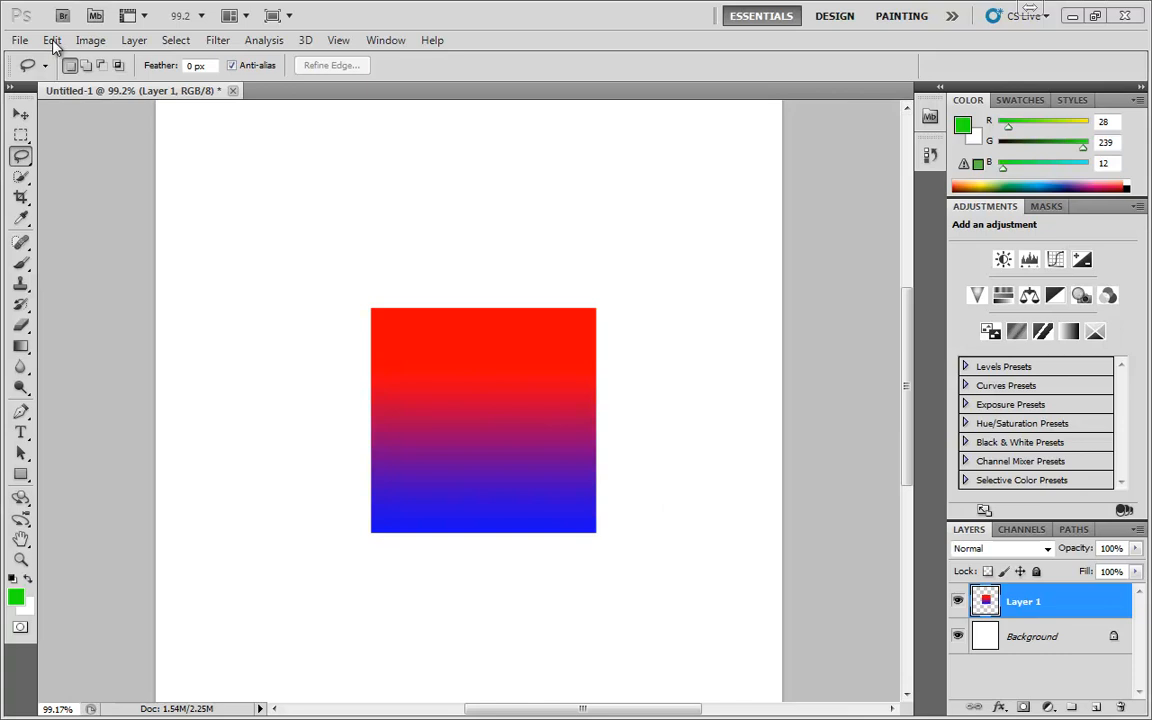
Step: Try squashing the gradient square to about 75% height and rotating it about a reference point placed outside it, cancelling the transform
{"action": "left_click", "coordinate": [52, 41]}
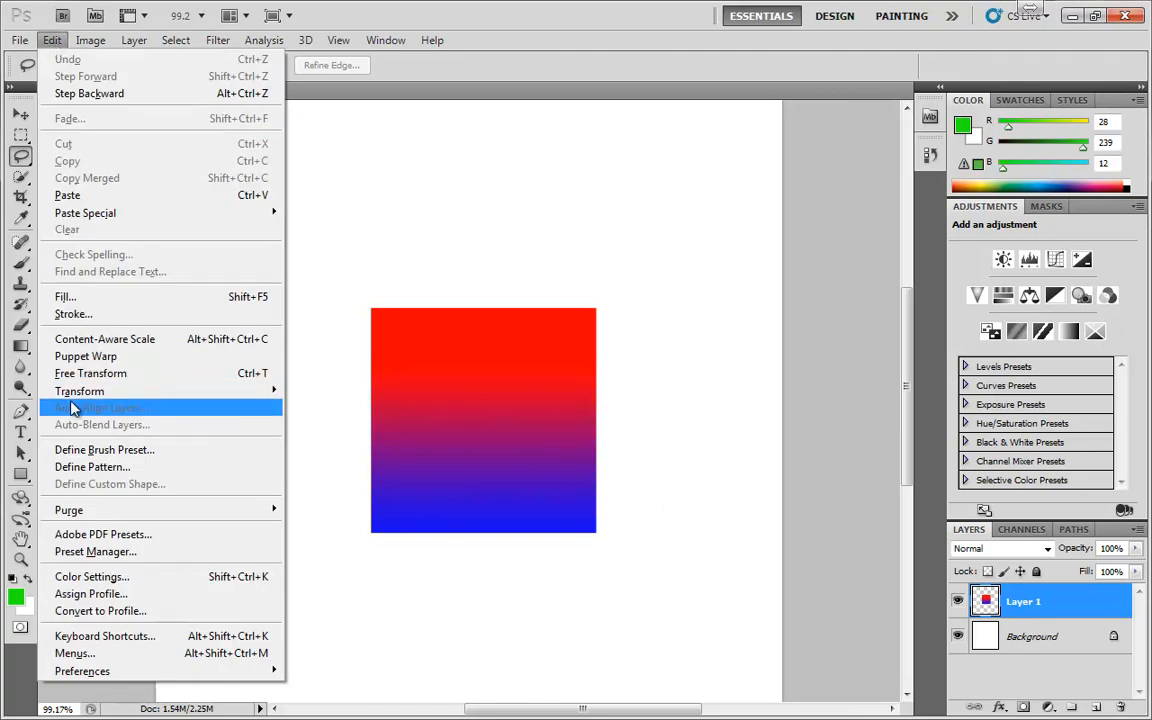
{"action": "mouse_move", "coordinate": [80, 391]}
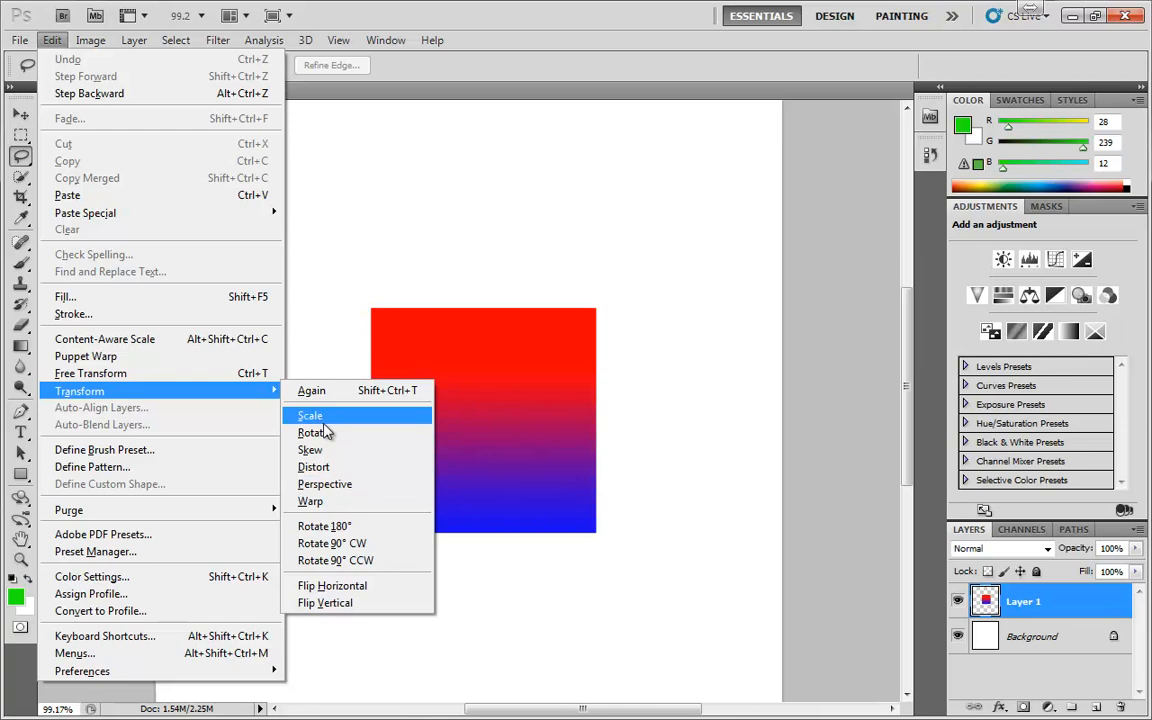
{"action": "left_click", "coordinate": [101, 376]}
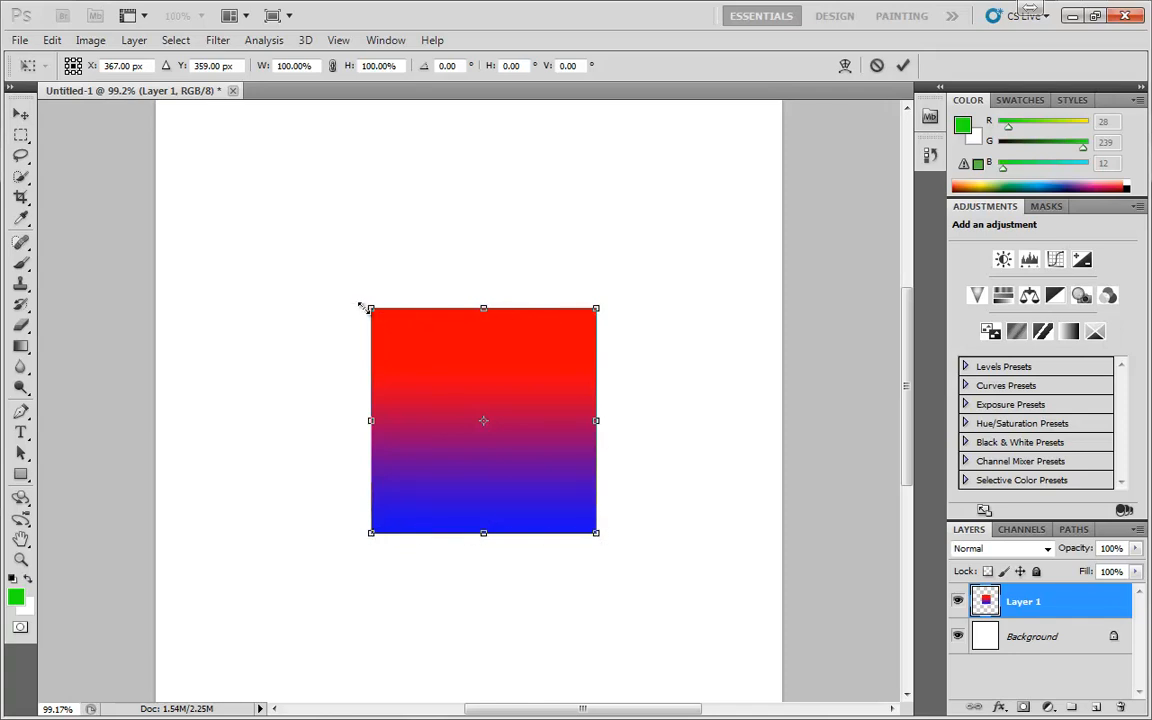
{"action": "left_click_drag", "start_coordinate": [369, 308], "coordinate": [369, 364]}
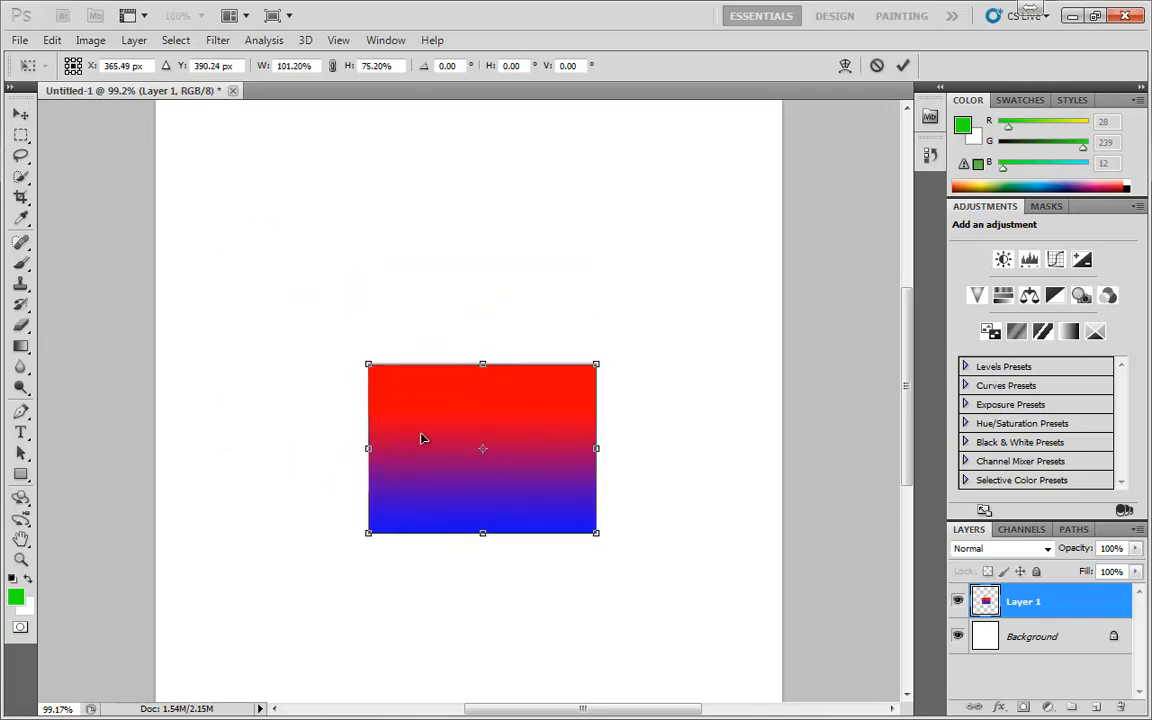
{"action": "left_click_drag", "start_coordinate": [484, 450], "coordinate": [712, 236]}
{"action": "left_click_drag", "start_coordinate": [368, 533], "coordinate": [217, 446]}
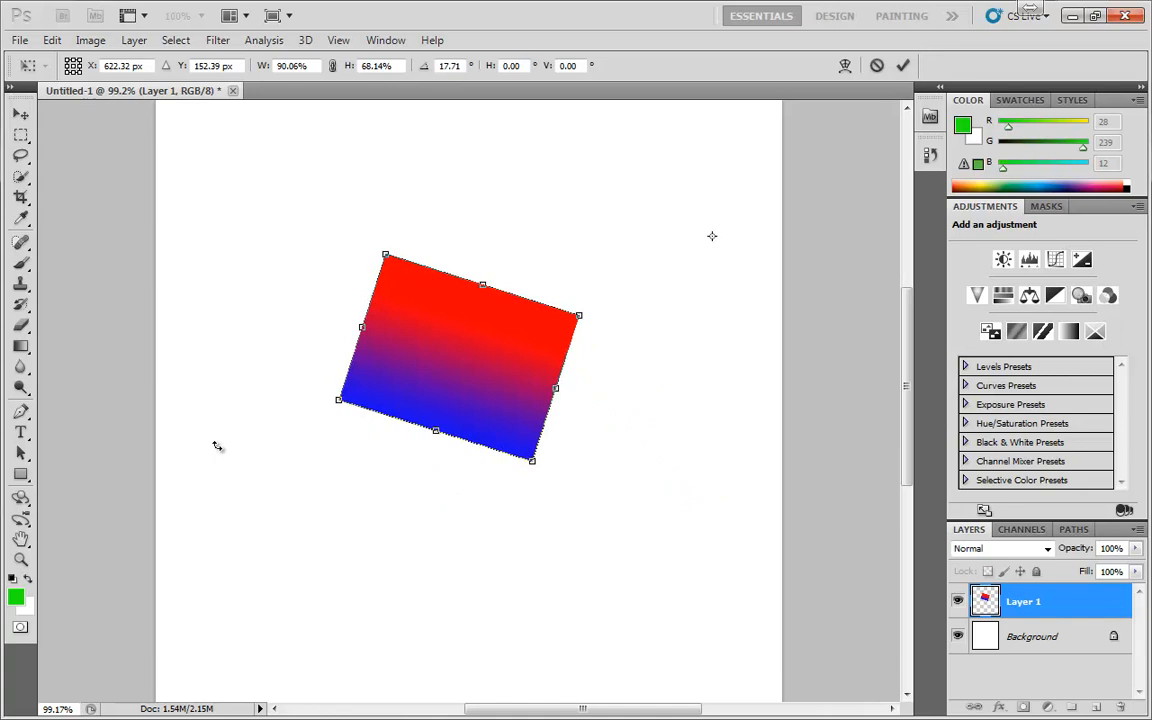
{"action": "key", "text": "ctrl+z"}
{"action": "key", "text": "Escape"}
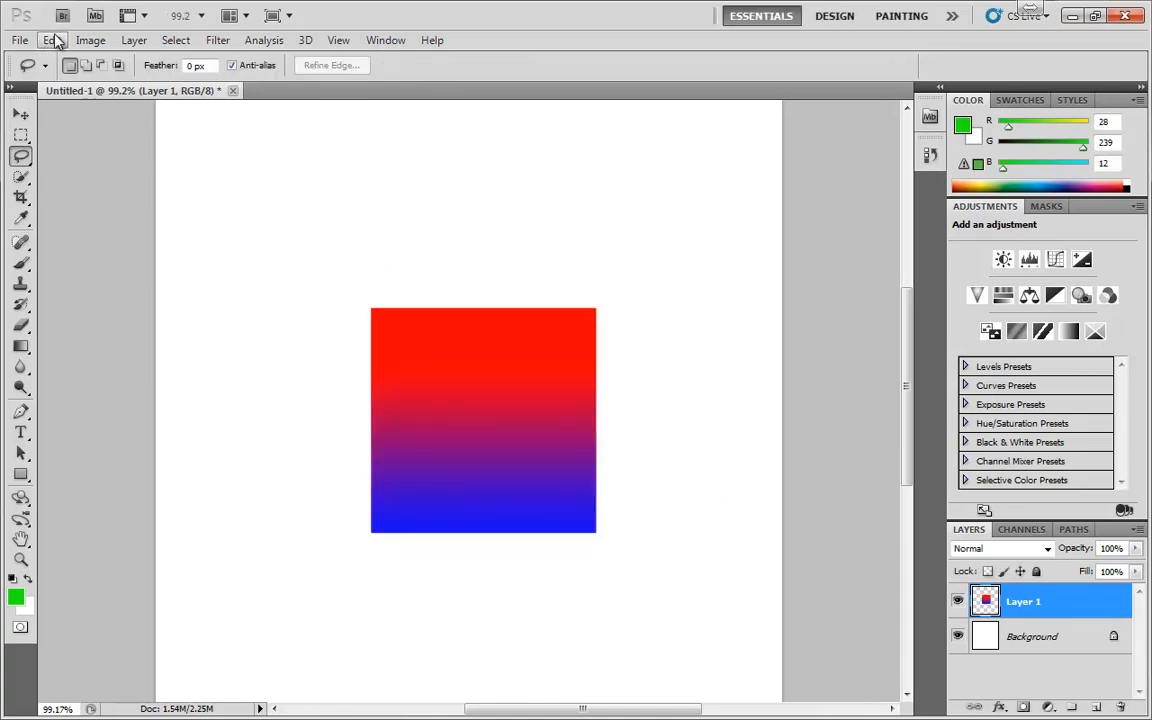
Step: Start a free transform on the gradient square, moving its reference point outside the shape and returning it to the centre
{"action": "left_click", "coordinate": [51, 38]}
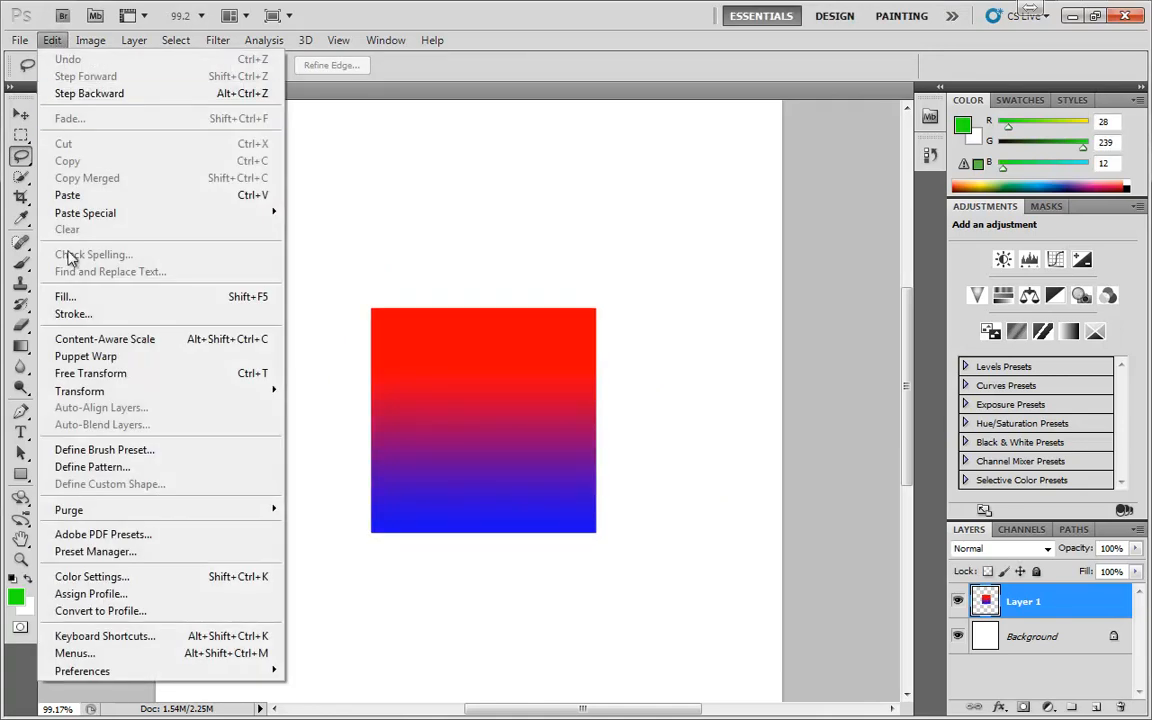
{"action": "left_click", "coordinate": [90, 373]}
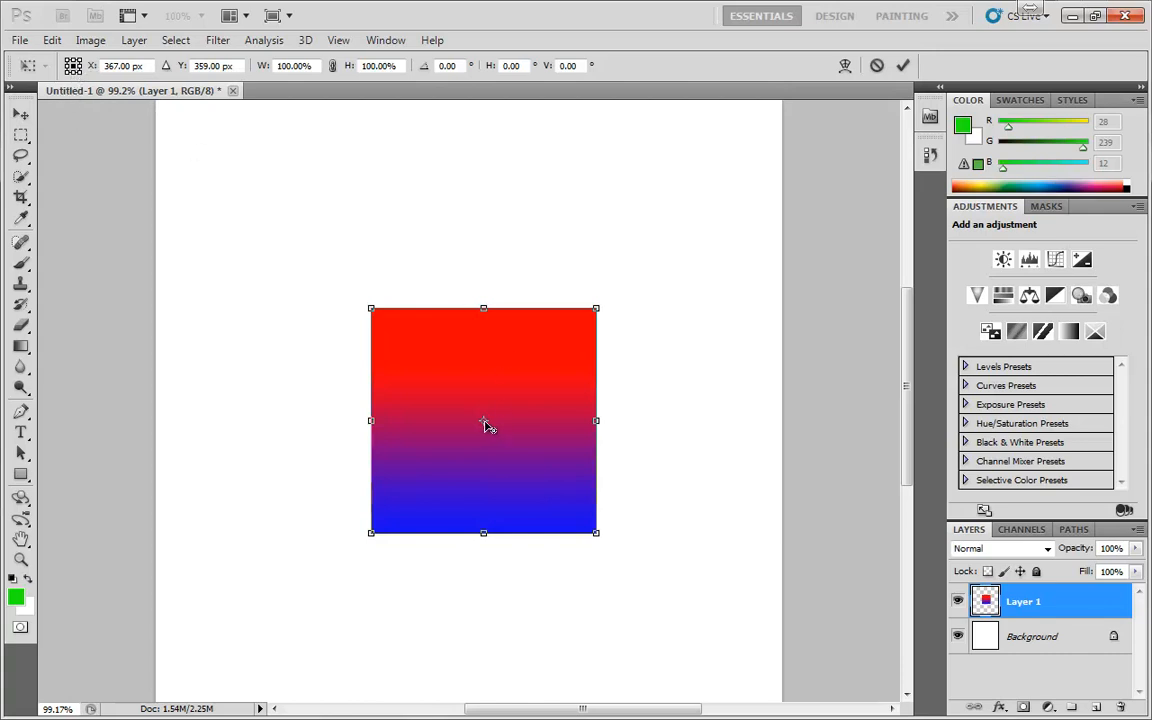
{"action": "left_click_drag", "start_coordinate": [487, 426], "coordinate": [616, 181]}
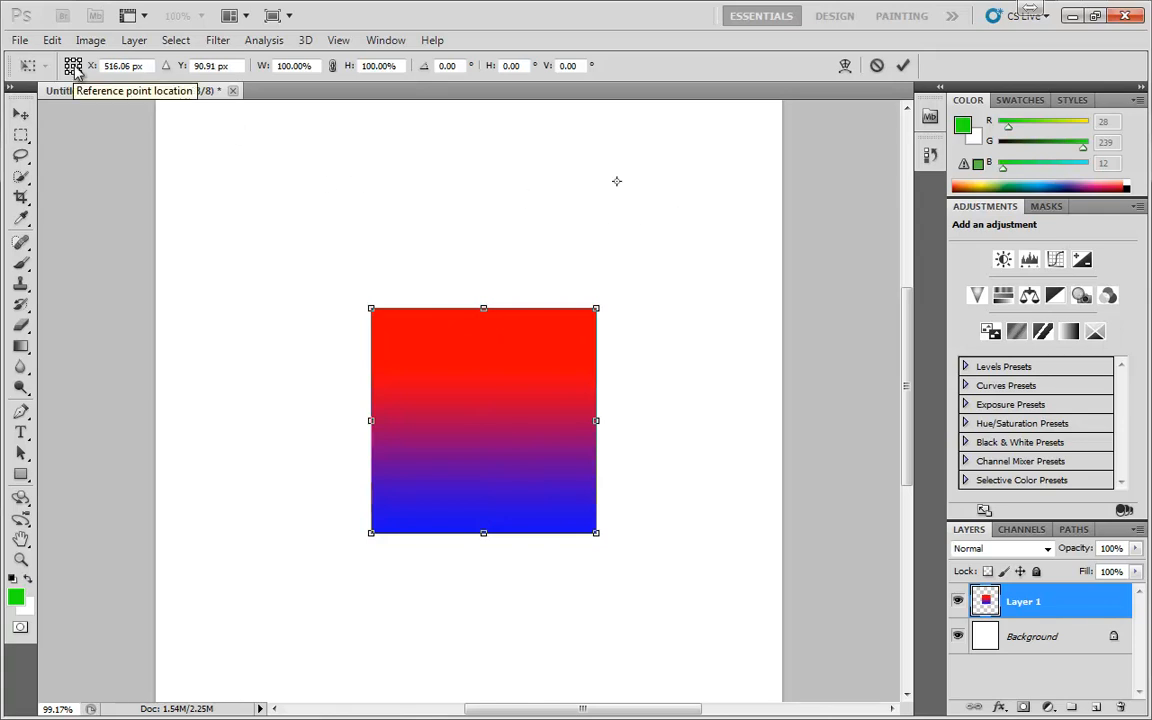
{"action": "left_click", "coordinate": [73, 66]}
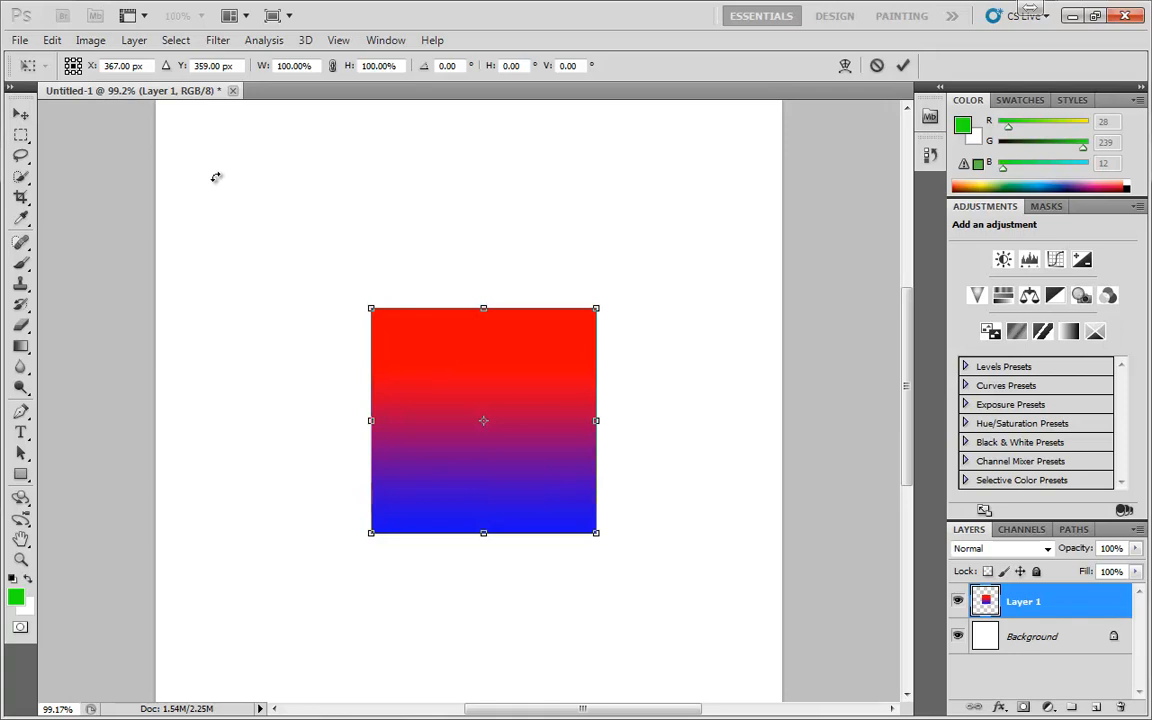
Step: Try the reference point at several edge and corner positions of the bounding box, ending at the centre
{"action": "left_click", "coordinate": [73, 58]}
{"action": "left_click", "coordinate": [79, 59]}
{"action": "left_click", "coordinate": [79, 73]}
{"action": "left_click", "coordinate": [73, 73]}
{"action": "left_click", "coordinate": [67, 73]}
{"action": "left_click", "coordinate": [67, 66]}
{"action": "left_click", "coordinate": [73, 66]}
Step: Move the square to X 413 px and Y 300 px, and enable relative positioning for the reference point
{"action": "left_click_drag", "start_coordinate": [92, 70], "coordinate": [30, 72]}
{"action": "left_click_drag", "start_coordinate": [178, 70], "coordinate": [120, 68]}
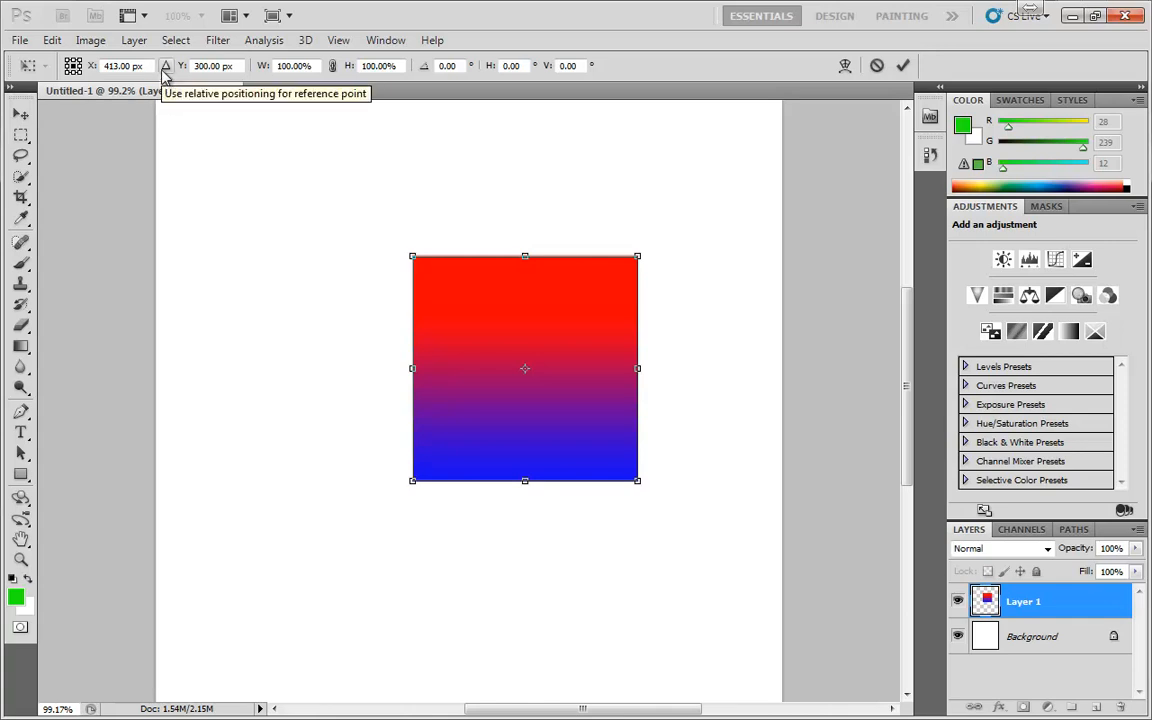
{"action": "left_click", "coordinate": [165, 66]}
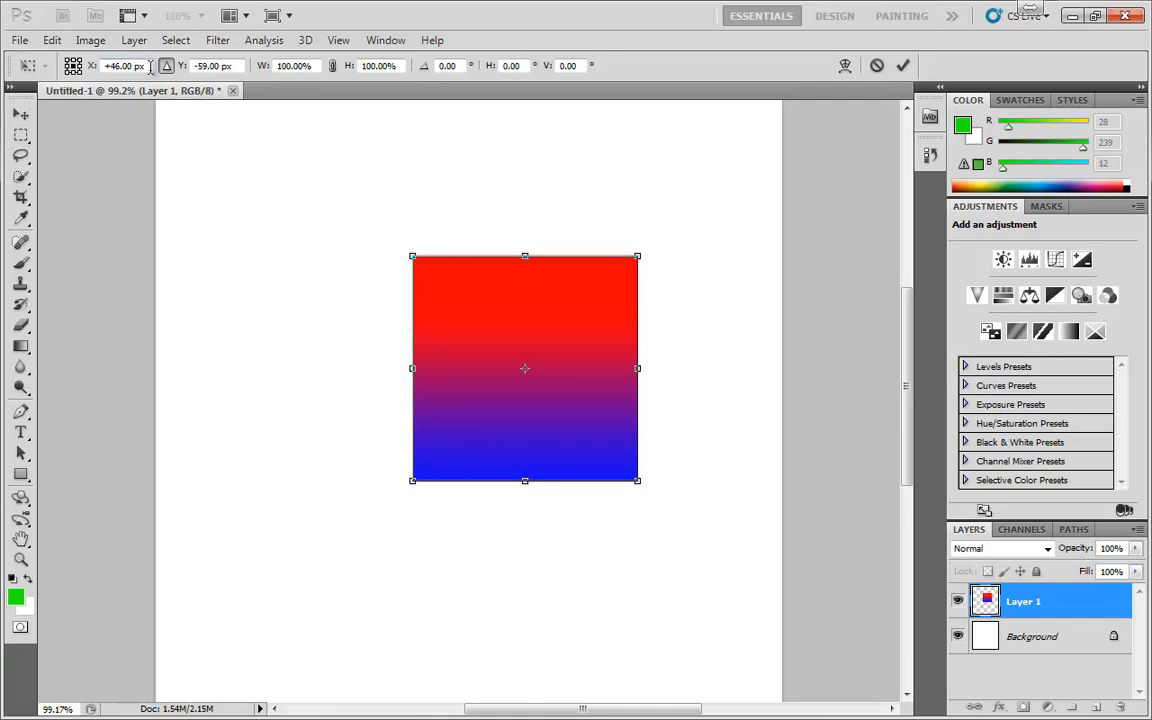
Step: Set both the relative X and Y offsets of the square to 0
{"action": "left_click", "coordinate": [92, 66]}
{"action": "type", "text": "0"}
{"action": "key", "text": "Tab"}
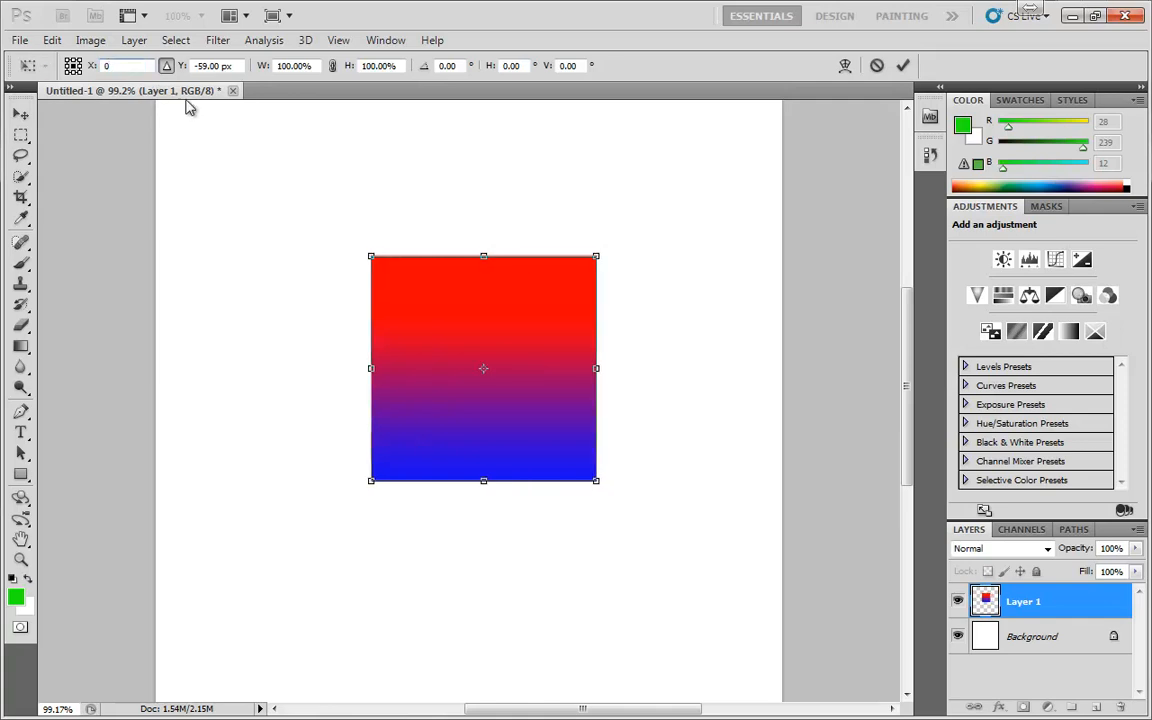
{"action": "type", "text": "0"}
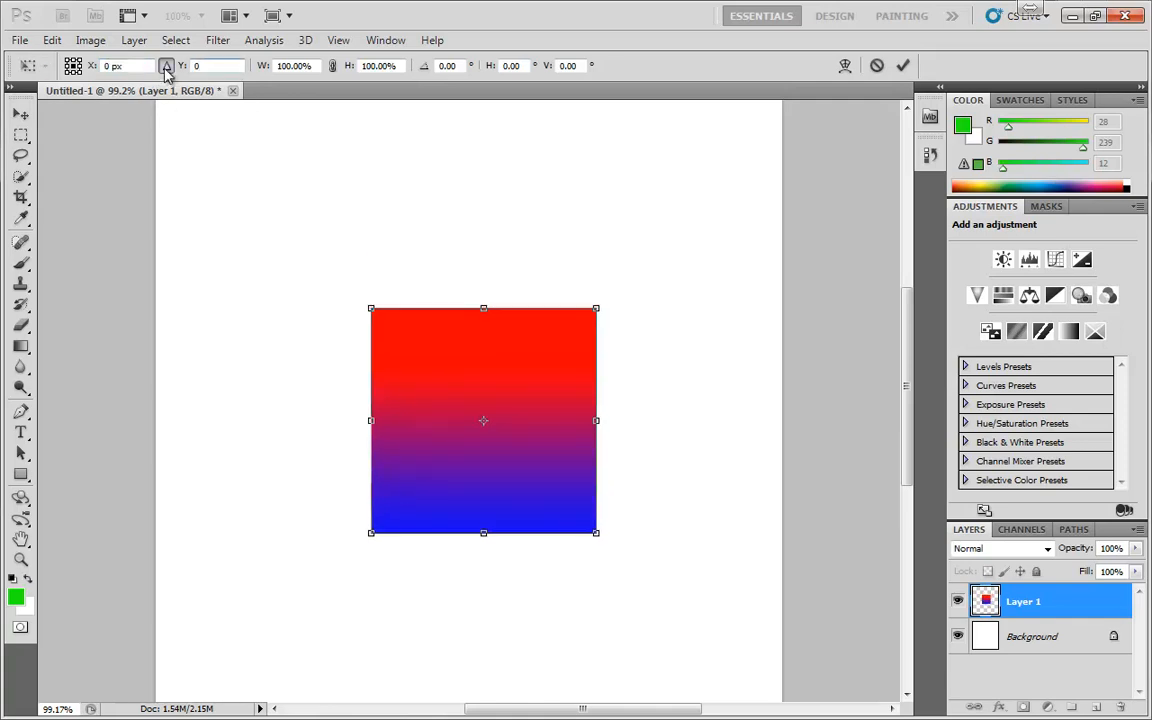
Step: Try shifting the square horizontally by relative X offsets of 100 px and 1000 px
{"action": "left_click", "coordinate": [119, 67]}
{"action": "double_click", "coordinate": [110, 66]}
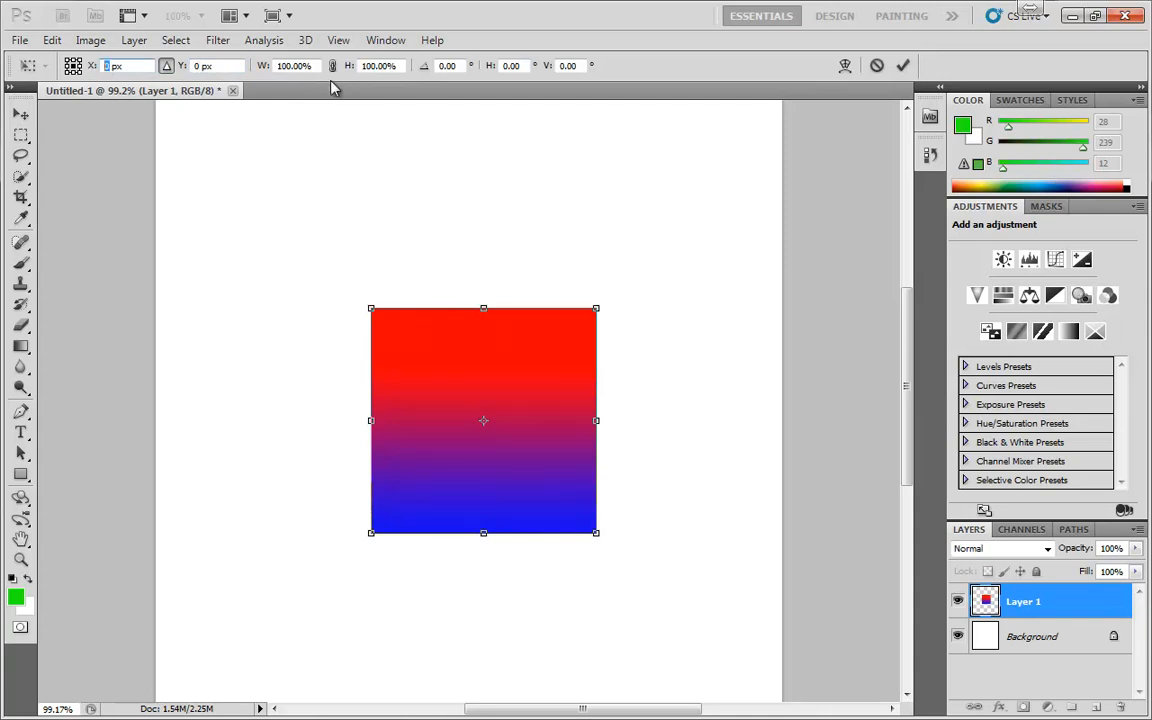
{"action": "type", "text": "100"}
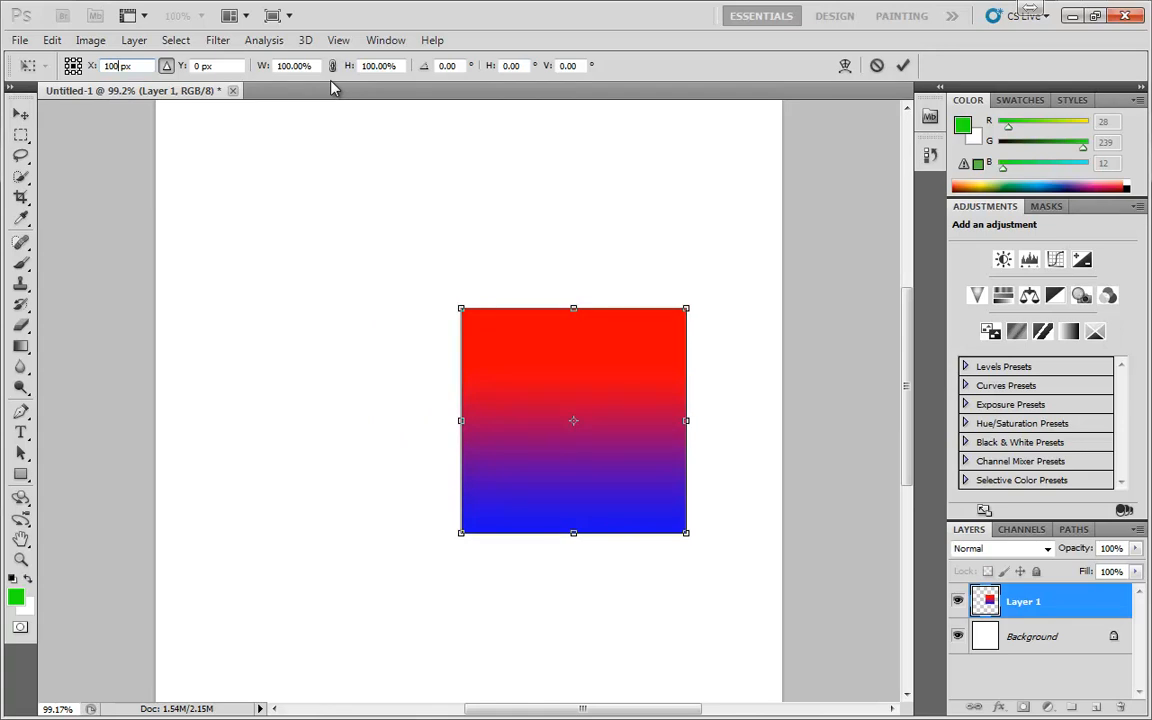
{"action": "type", "text": "0"}
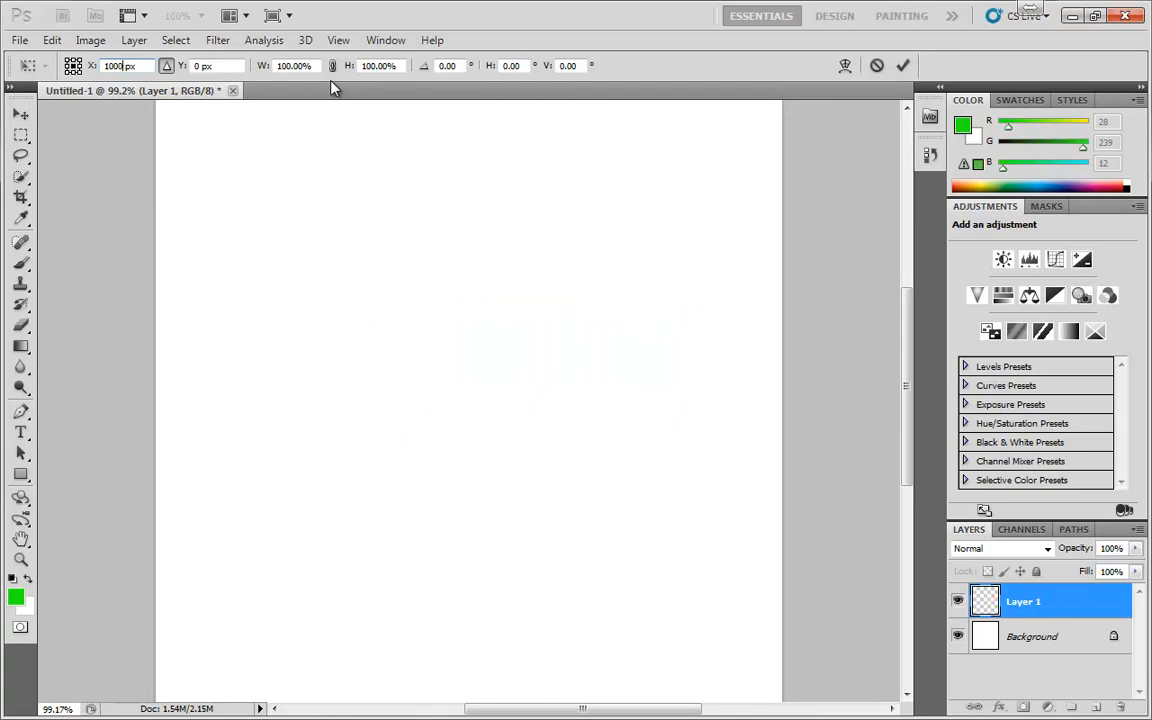
Step: Replace the square's relative X offset with -50 px
{"action": "key", "text": "BackSpace"}
{"action": "key", "text": "BackSpace"}
{"action": "key", "text": "BackSpace"}
{"action": "key", "text": "BackSpace"}
{"action": "type", "text": "0"}
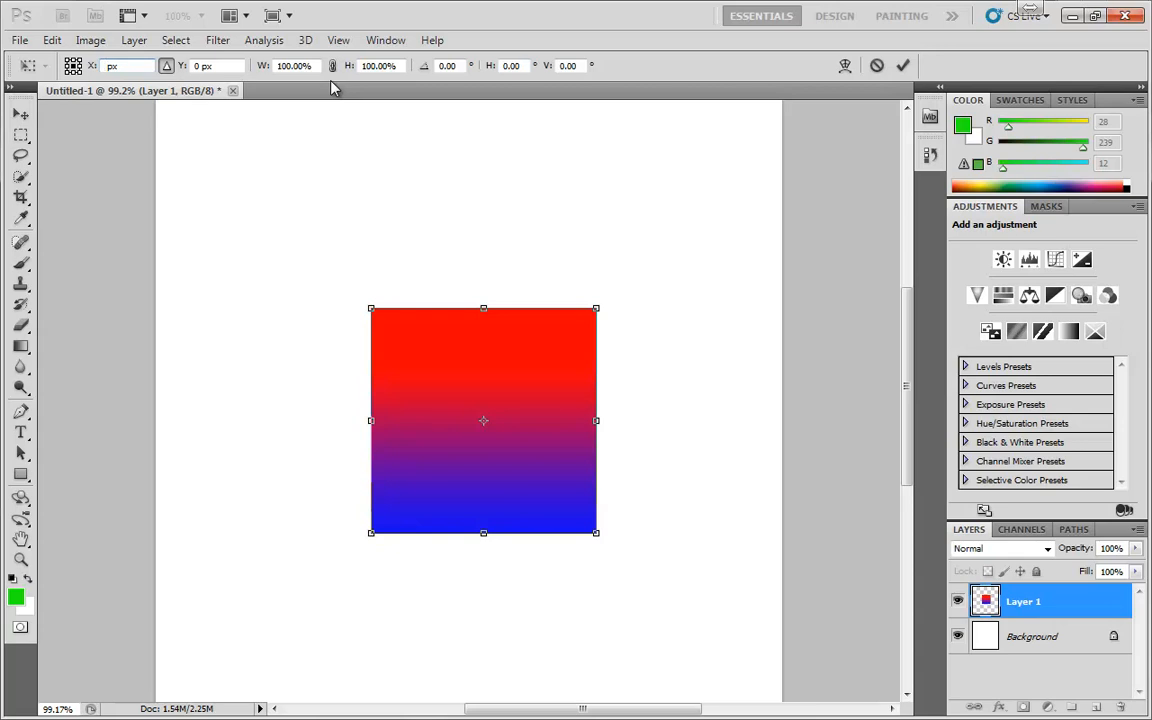
{"action": "type", "text": "-50"}
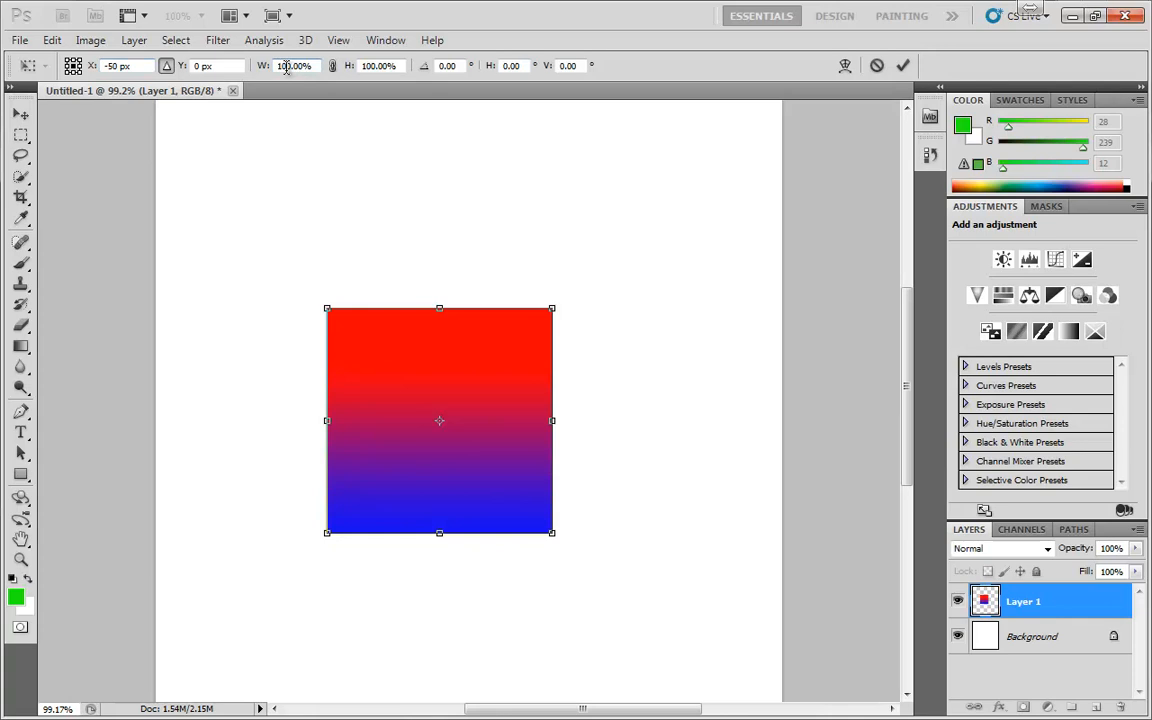
Step: Try horizontal scales of 1540% and 150% on the square, and restore the width to 100%
{"action": "type", "text": "54"}
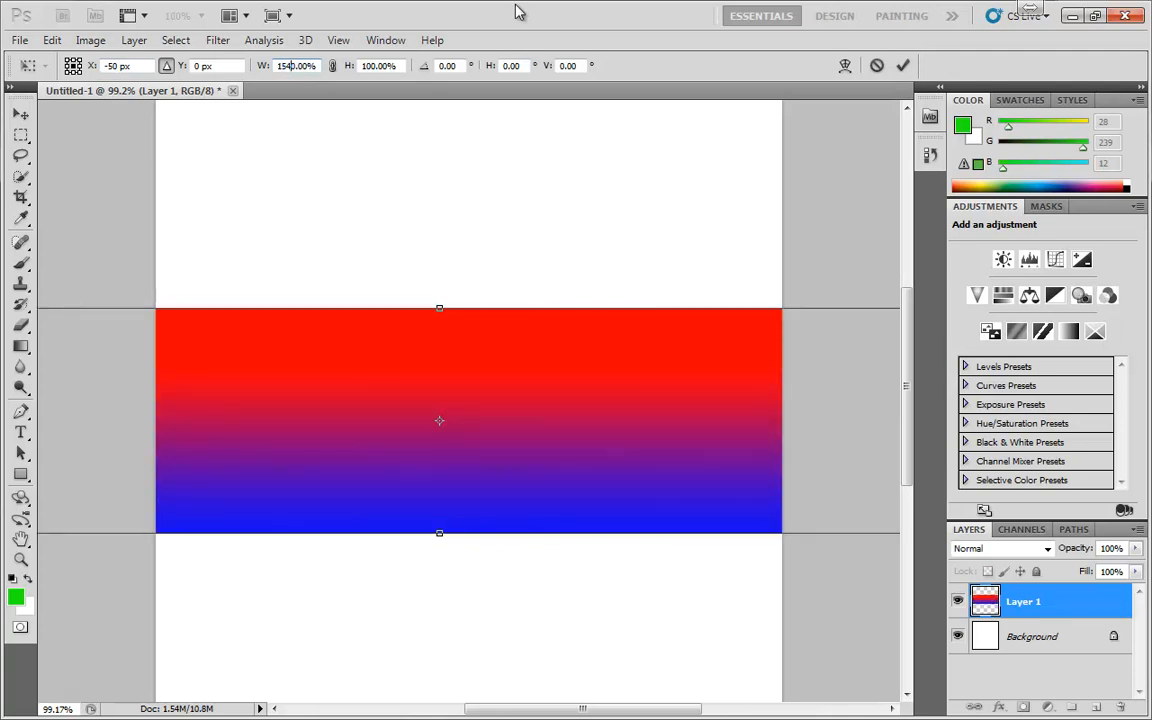
{"action": "key", "text": "BackSpace"}
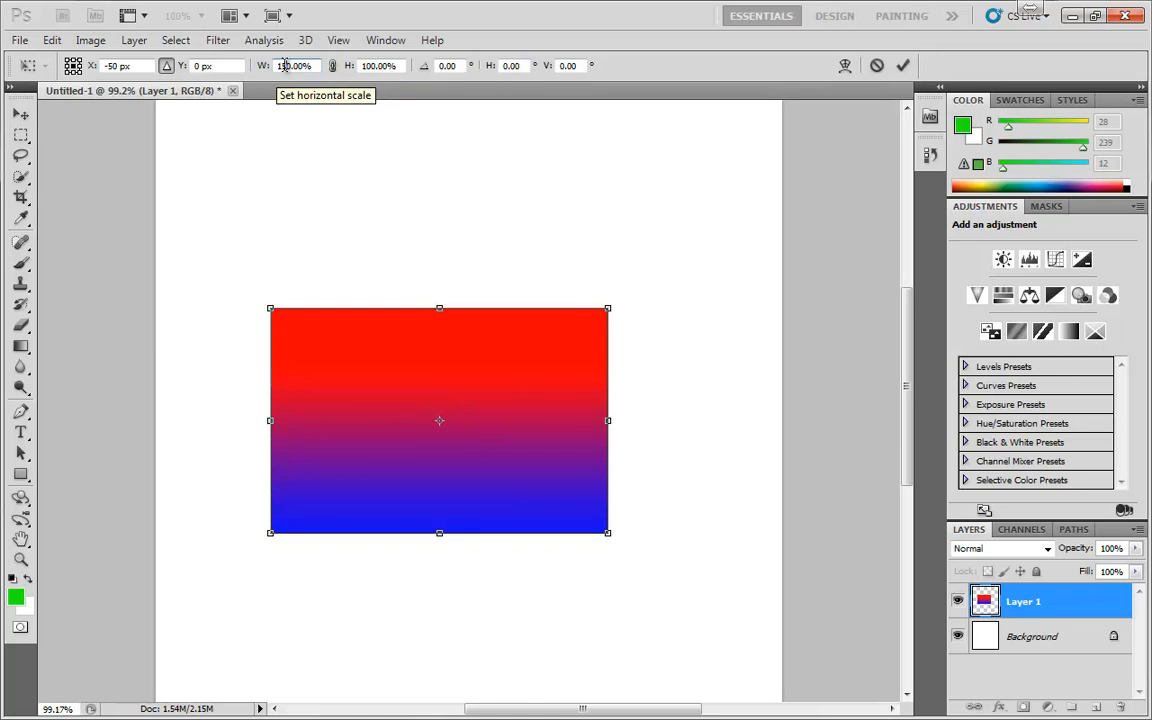
{"action": "key", "text": "BackSpace"}
{"action": "type", "text": "0"}
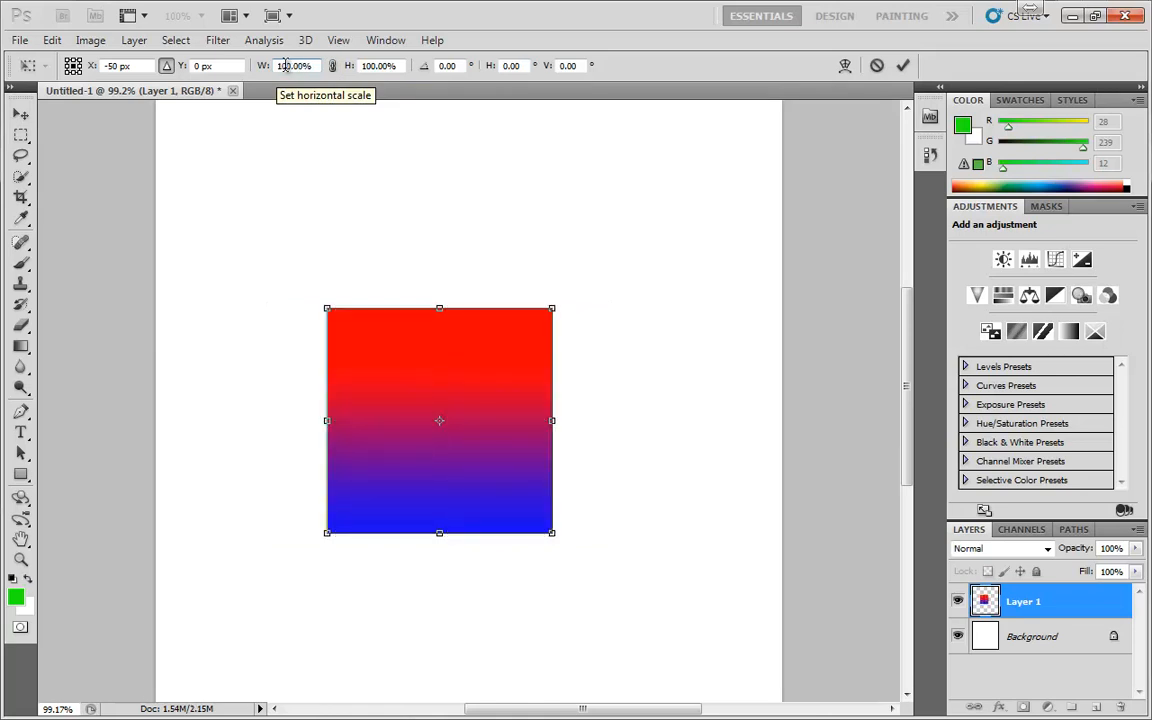
Step: Link width and height to keep the aspect ratio, and scale the square to 150%
{"action": "left_click", "coordinate": [334, 68]}
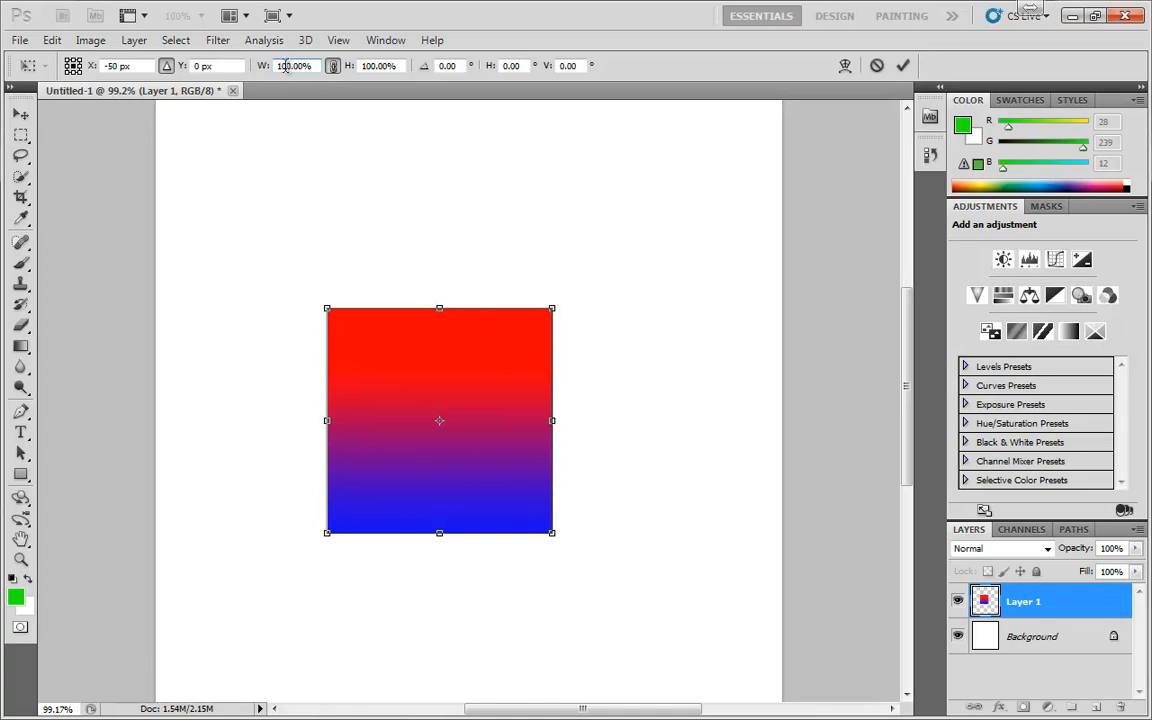
{"action": "type", "text": "150"}
{"action": "key", "text": "Return"}
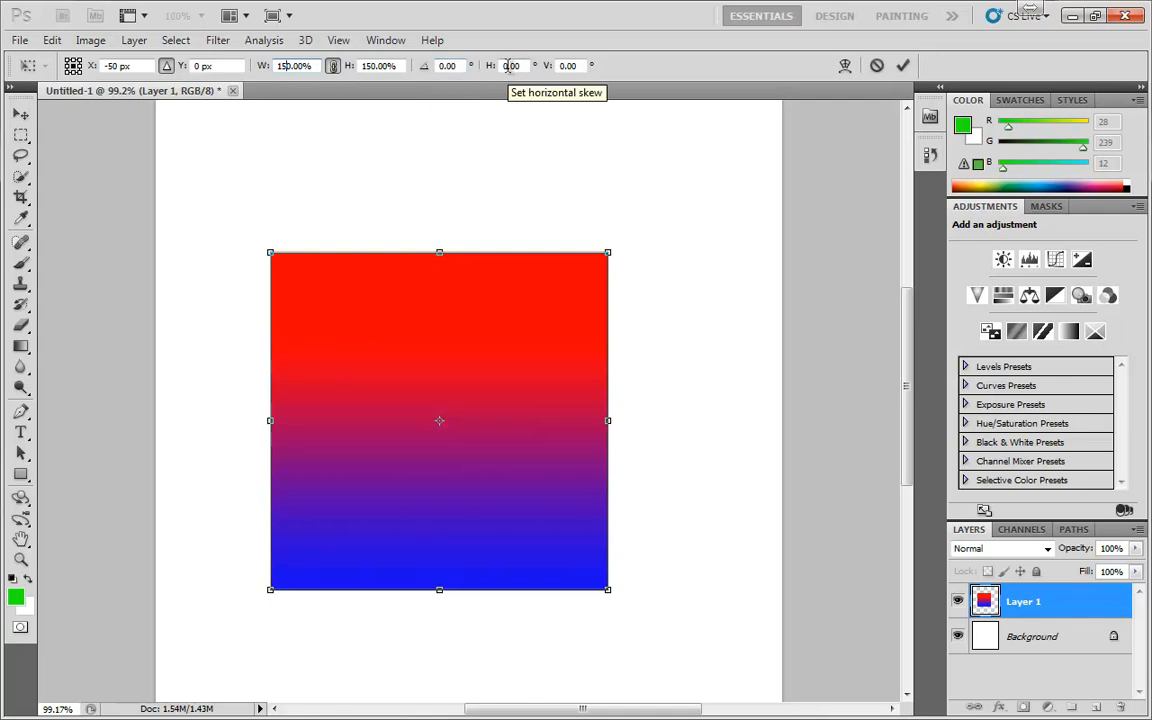
Step: Try rotating the square by 15°, and gradually reduce the angle to about 0.55°
{"action": "left_click", "coordinate": [425, 70]}
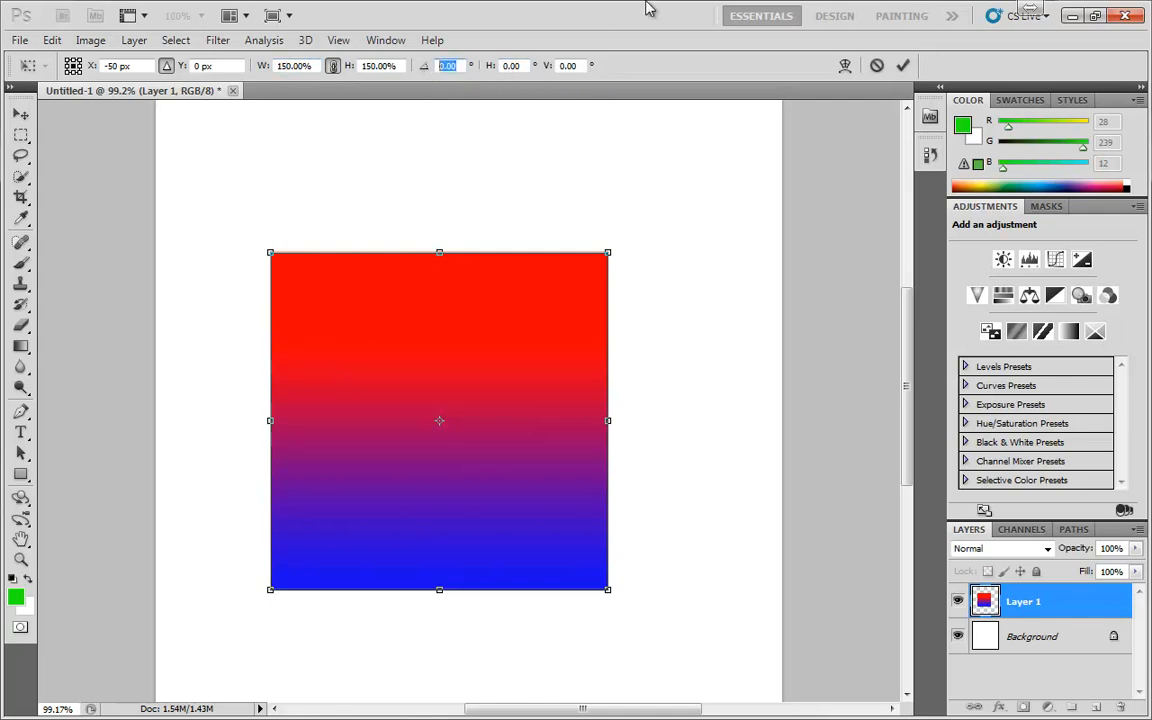
{"action": "type", "text": "15"}
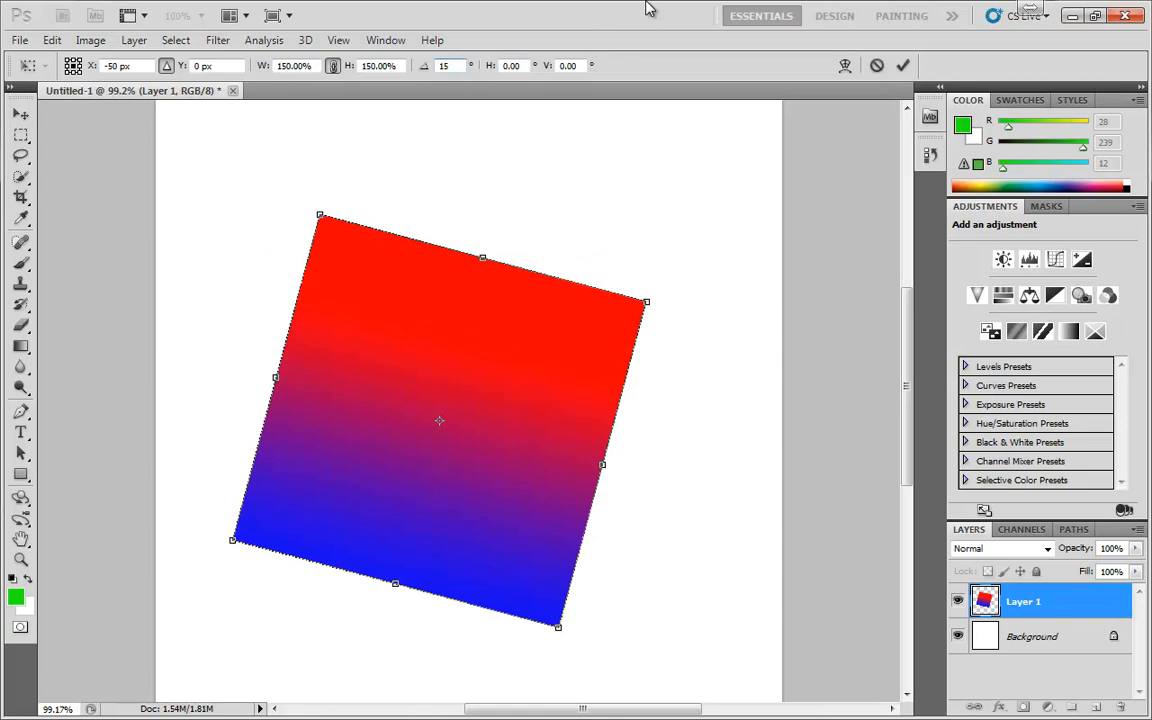
{"action": "left_click_drag", "start_coordinate": [425, 68], "coordinate": [4, 125]}
{"action": "left_click_drag", "start_coordinate": [424, 69], "coordinate": [71, 113]}
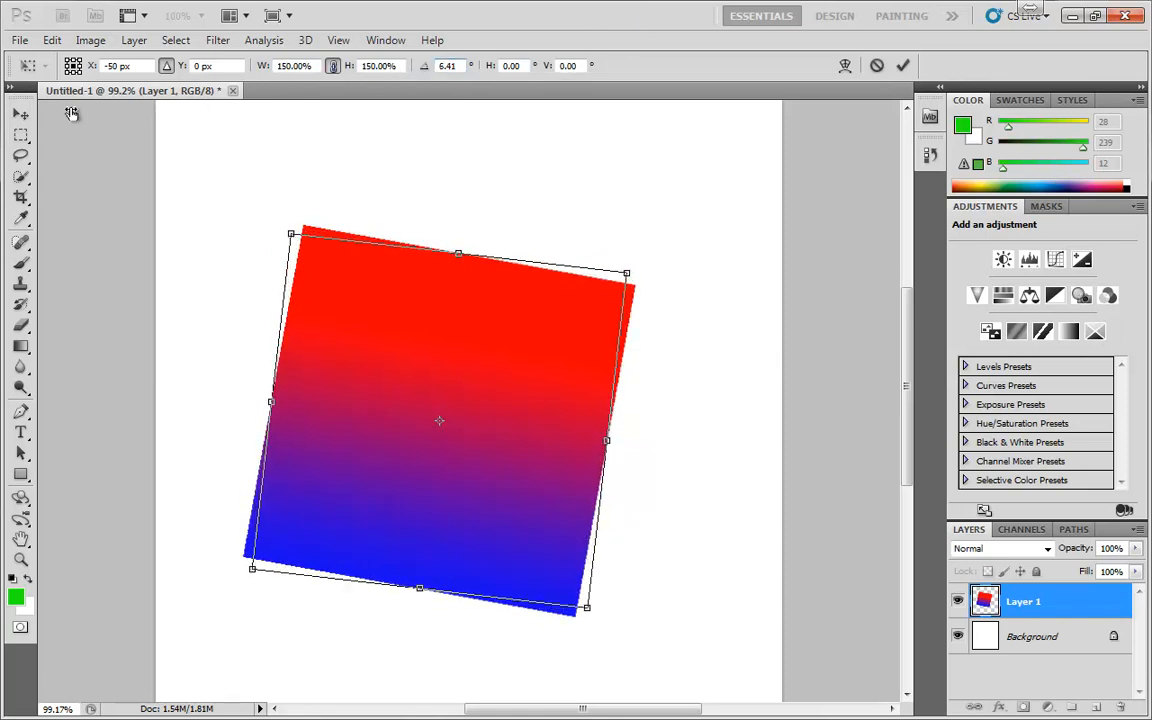
{"action": "left_click_drag", "start_coordinate": [426, 70], "coordinate": [43, 133]}
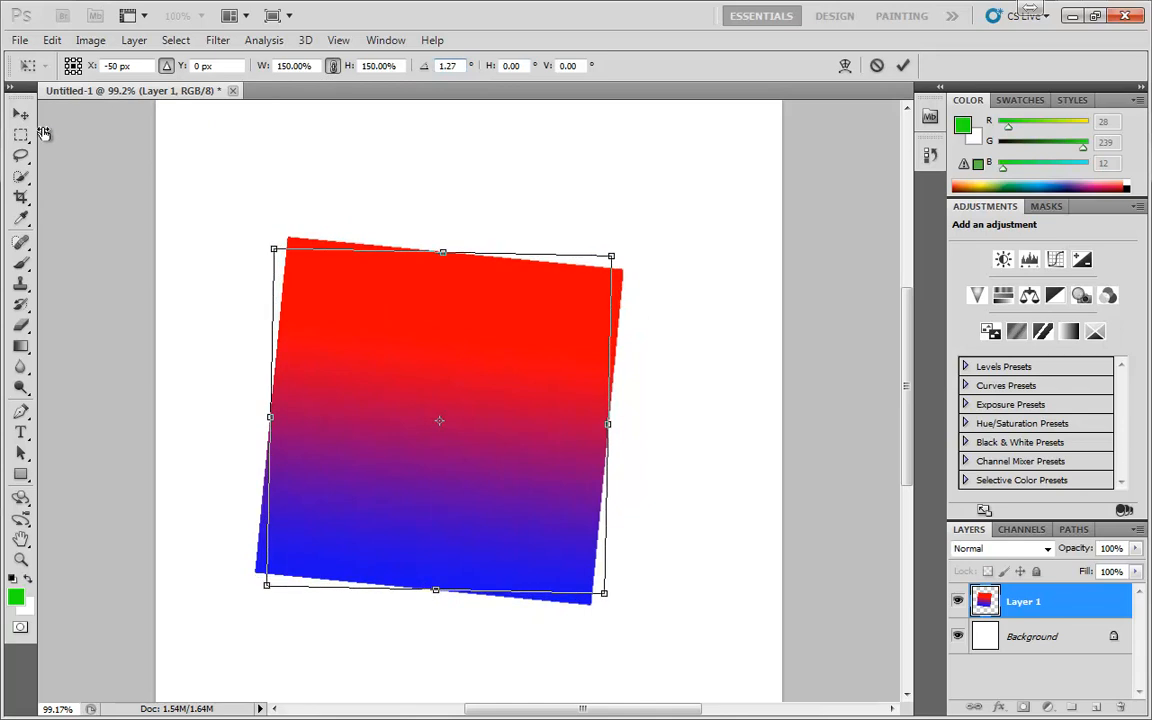
{"action": "left_click_drag", "start_coordinate": [425, 69], "coordinate": [258, 93]}
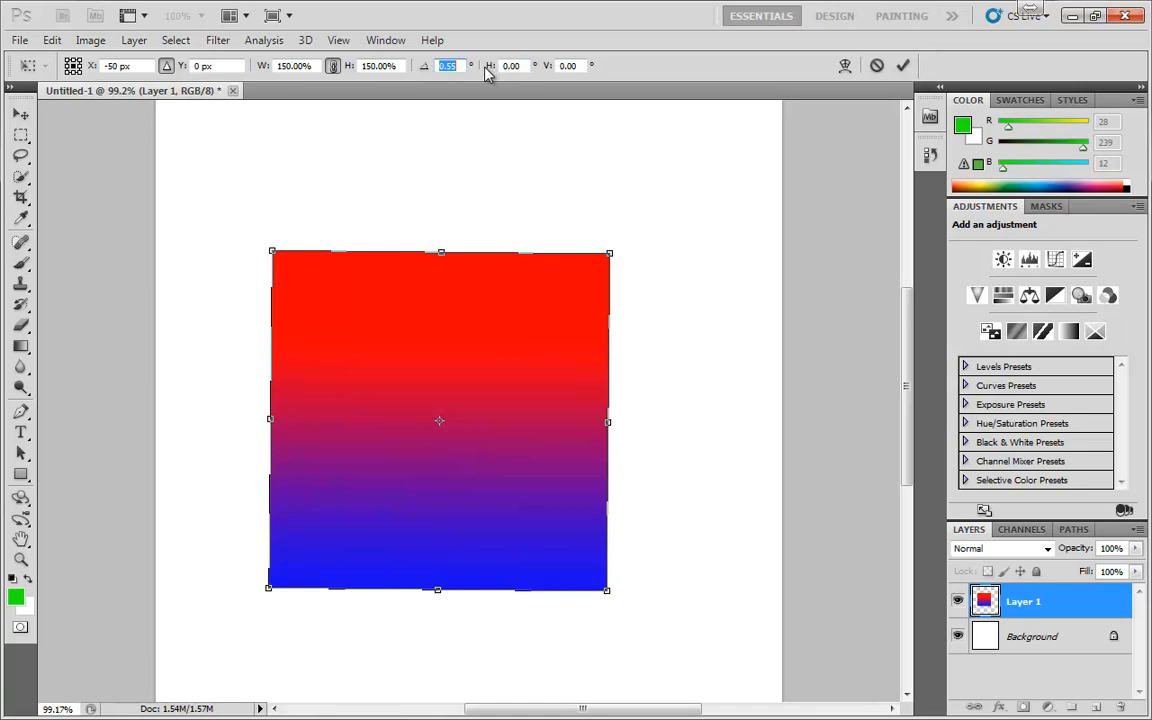
Step: Try horizontal skews of about 7.3° and 14.7° on the square, and reset both the skew and the rotation to 0
{"action": "left_click_drag", "start_coordinate": [488, 68], "coordinate": [1150, 453]}
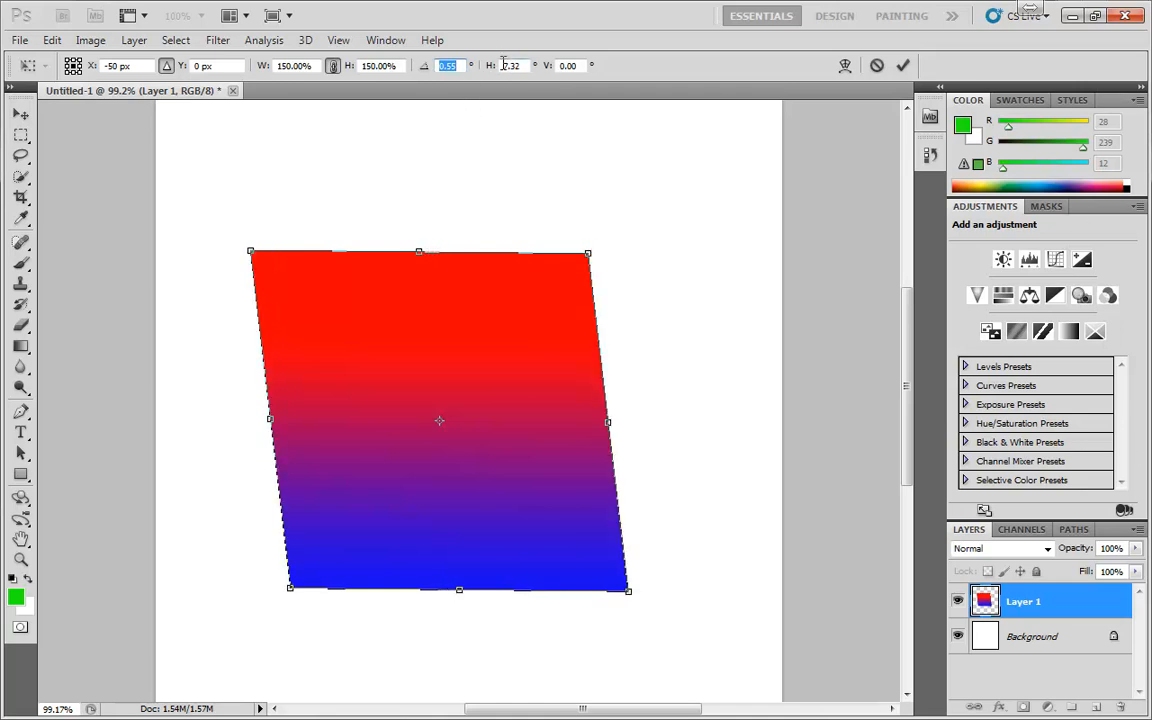
{"action": "left_click_drag", "start_coordinate": [491, 70], "coordinate": [1040, 124]}
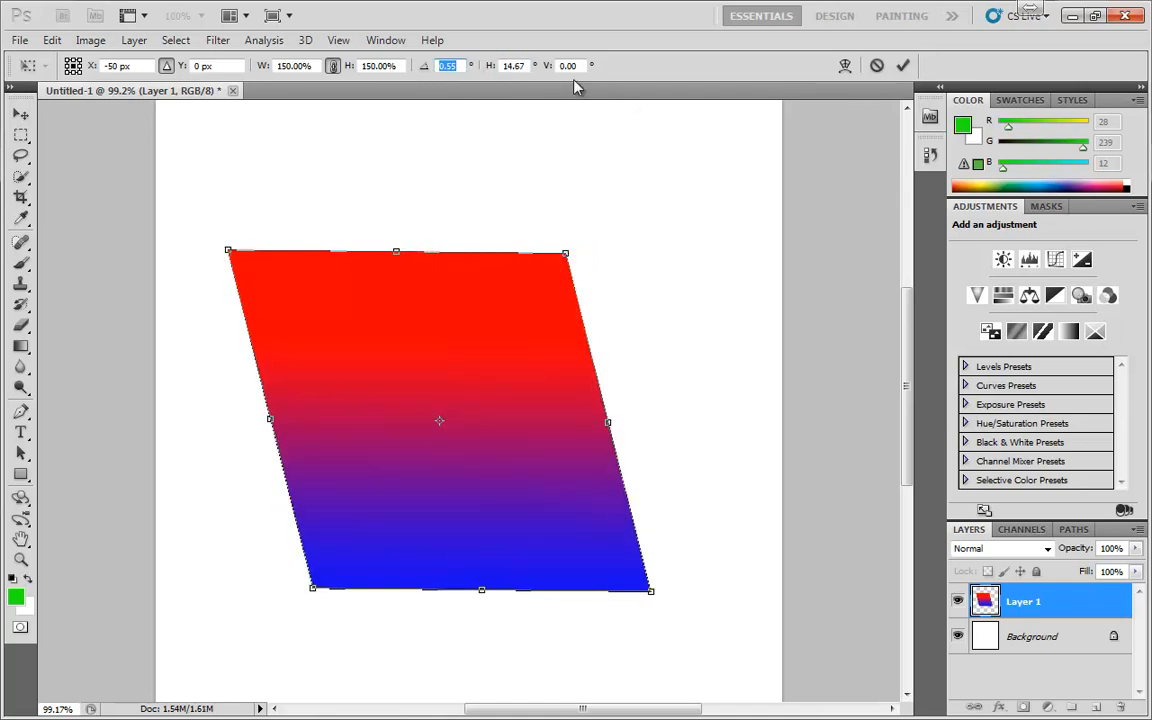
{"action": "left_click_drag", "start_coordinate": [524, 67], "coordinate": [419, 66]}
{"action": "type", "text": "0"}
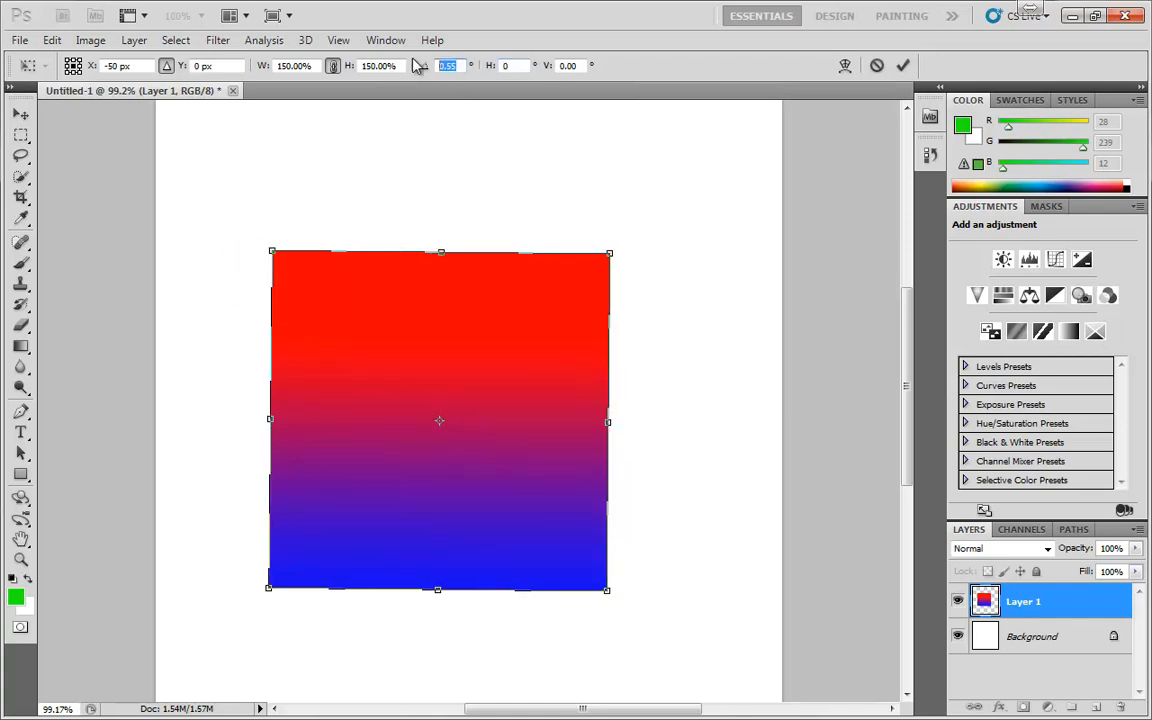
{"action": "type", "text": "0"}
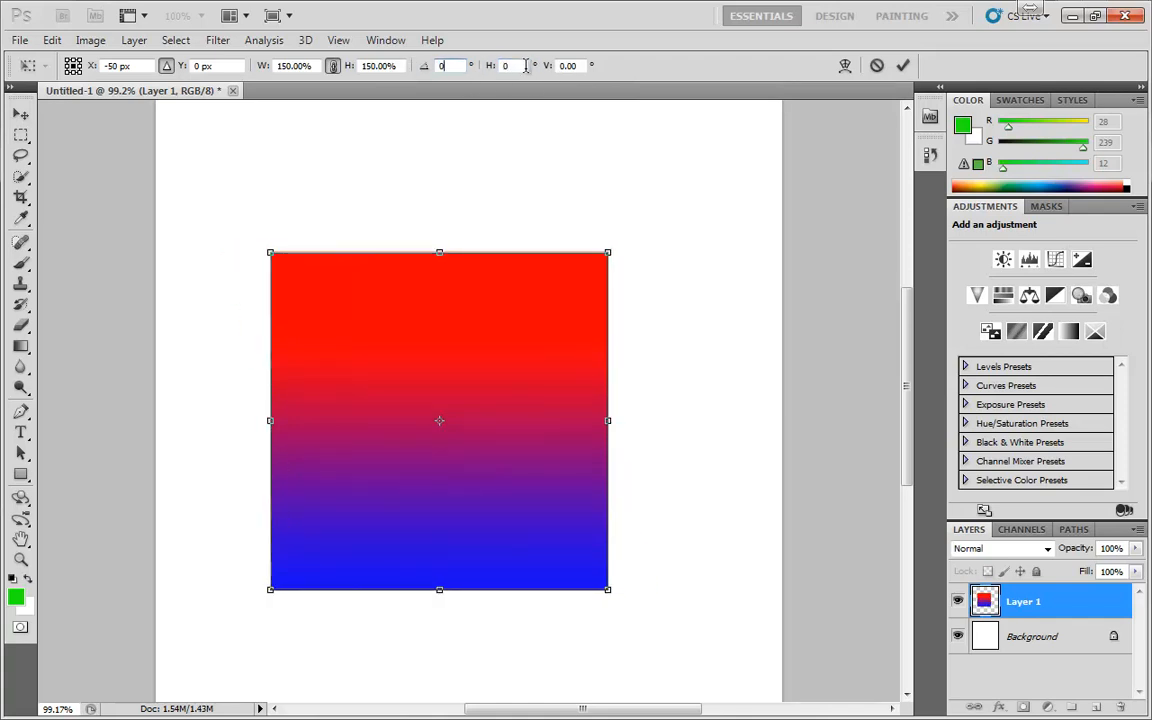
Step: Skew the square vertically to about -12.2°
{"action": "left_click_drag", "start_coordinate": [545, 67], "coordinate": [372, 94]}
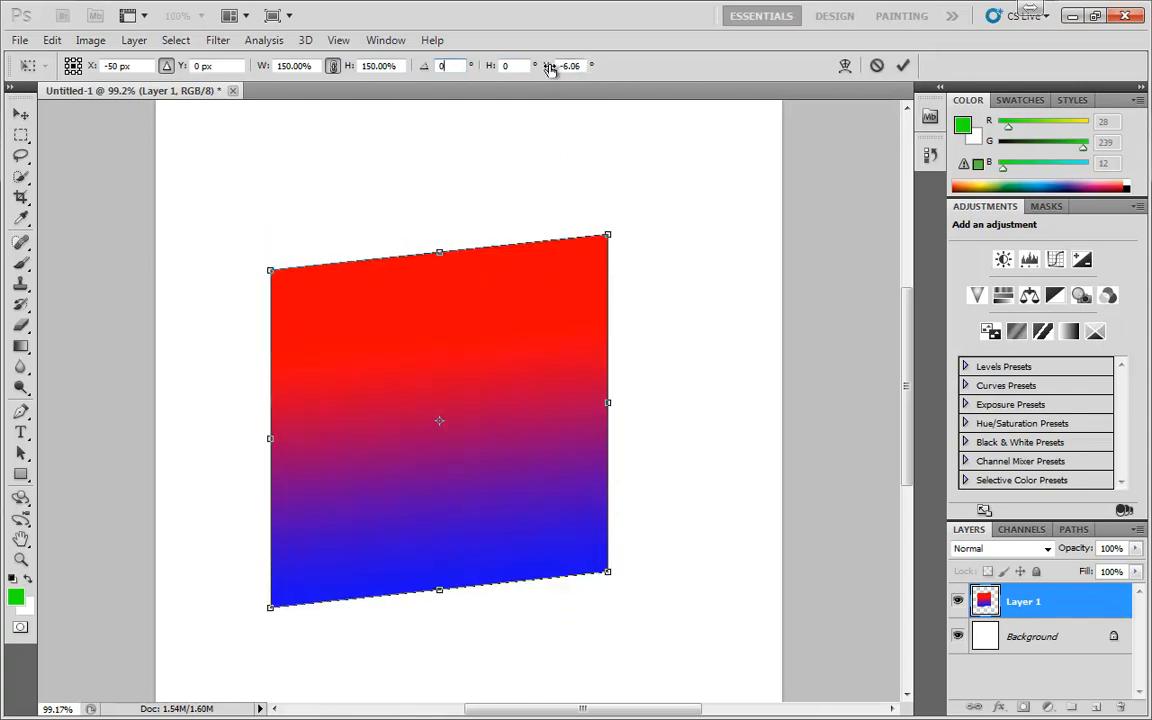
{"action": "left_click_drag", "start_coordinate": [548, 68], "coordinate": [2, 112]}
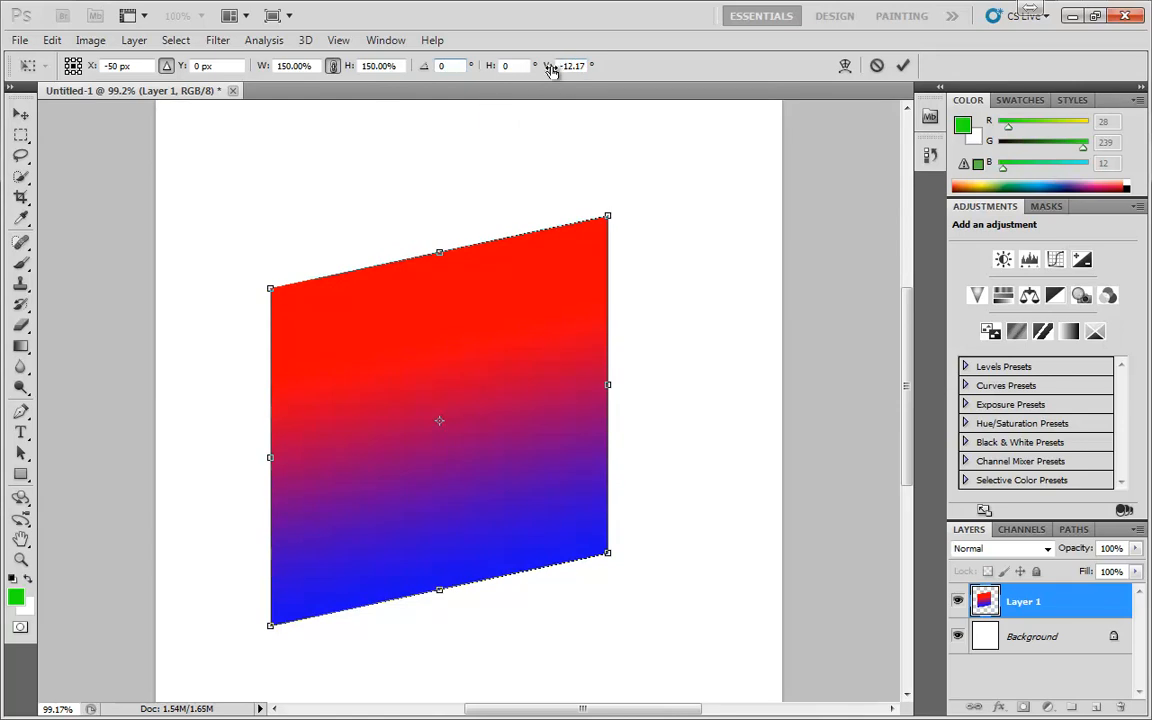
Step: Try vertical skews of about -18.3° and -16.3° on the square, and switch warp mode on and off again
{"action": "left_click_drag", "start_coordinate": [550, 69], "coordinate": [3, 102]}
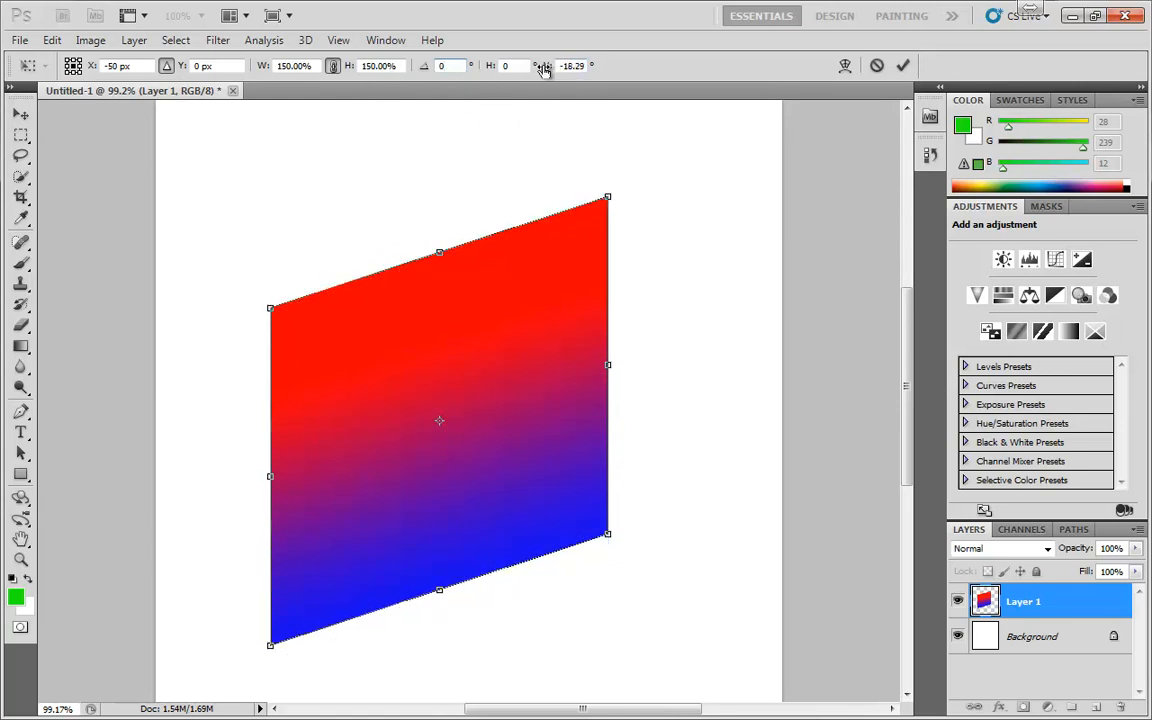
{"action": "left_click_drag", "start_coordinate": [532, 69], "coordinate": [738, 85]}
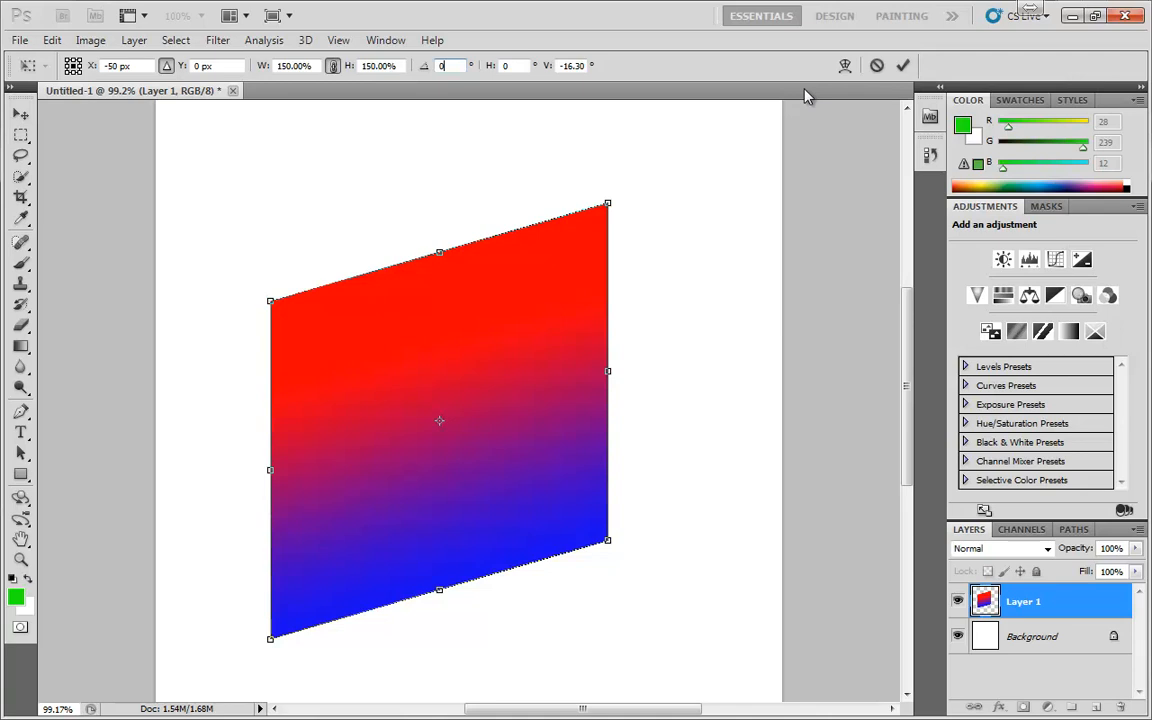
{"action": "left_click", "coordinate": [845, 66]}
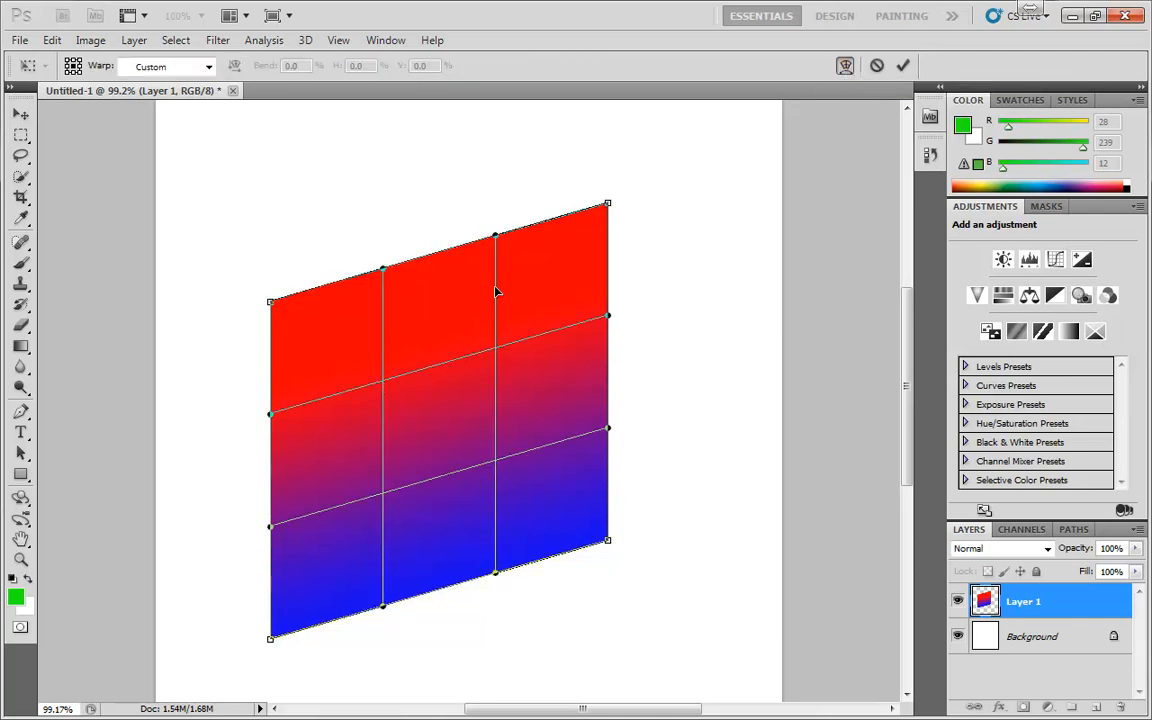
{"action": "left_click", "coordinate": [844, 66]}
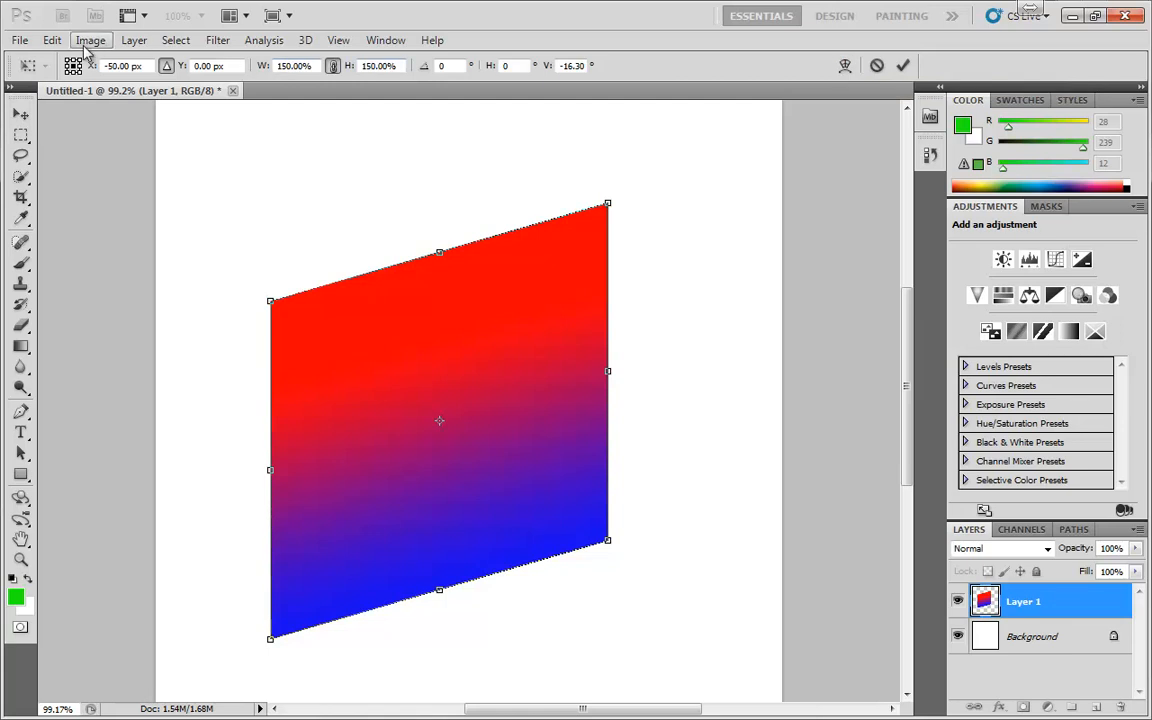
Step: Look through the individual Transform commands, and cancel the pending transformation of the square
{"action": "left_click", "coordinate": [52, 40]}
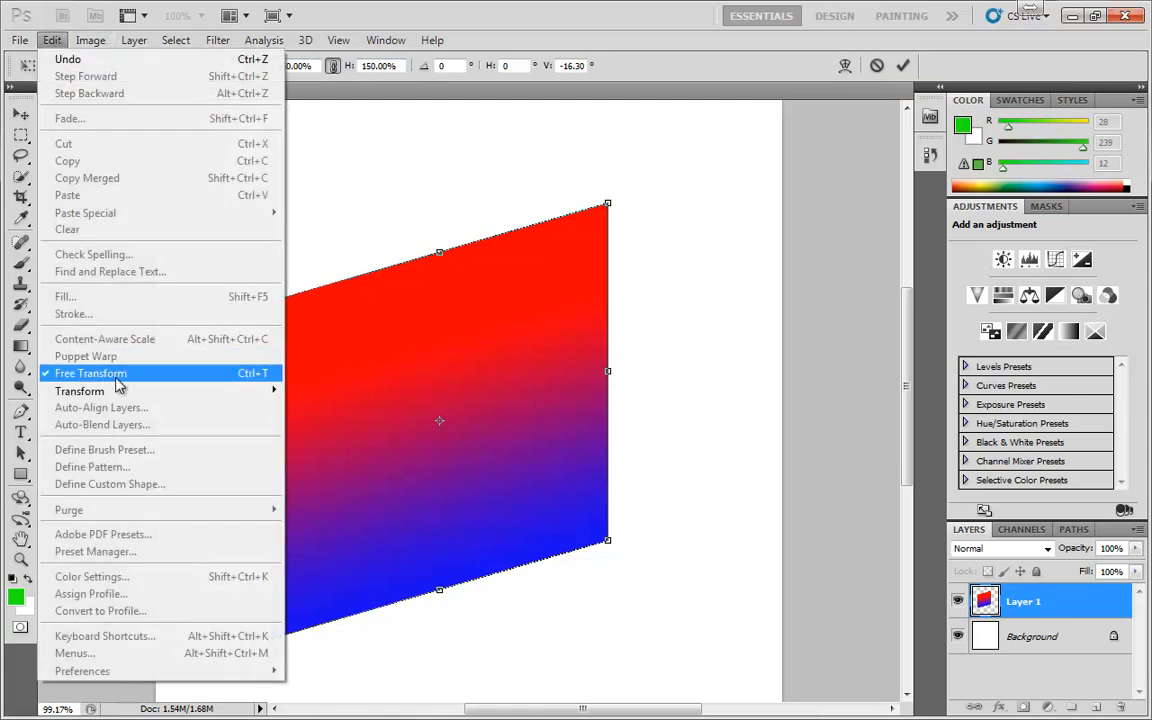
{"action": "mouse_move", "coordinate": [95, 391]}
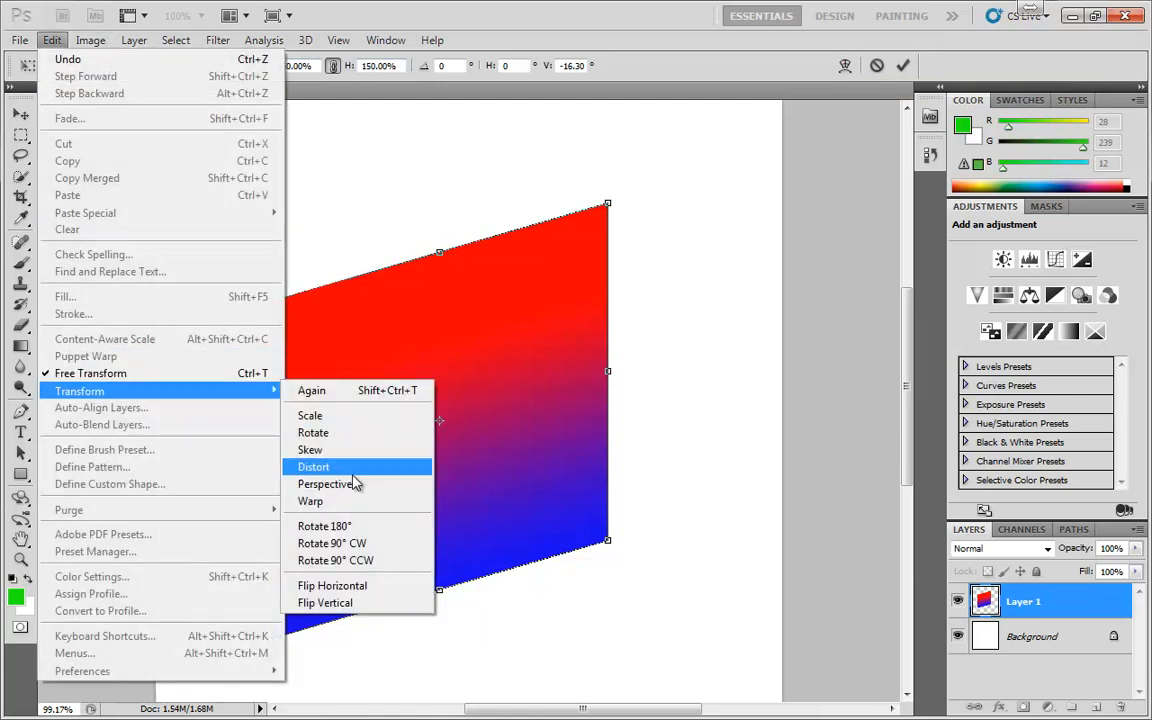
{"action": "left_click", "coordinate": [656, 72]}
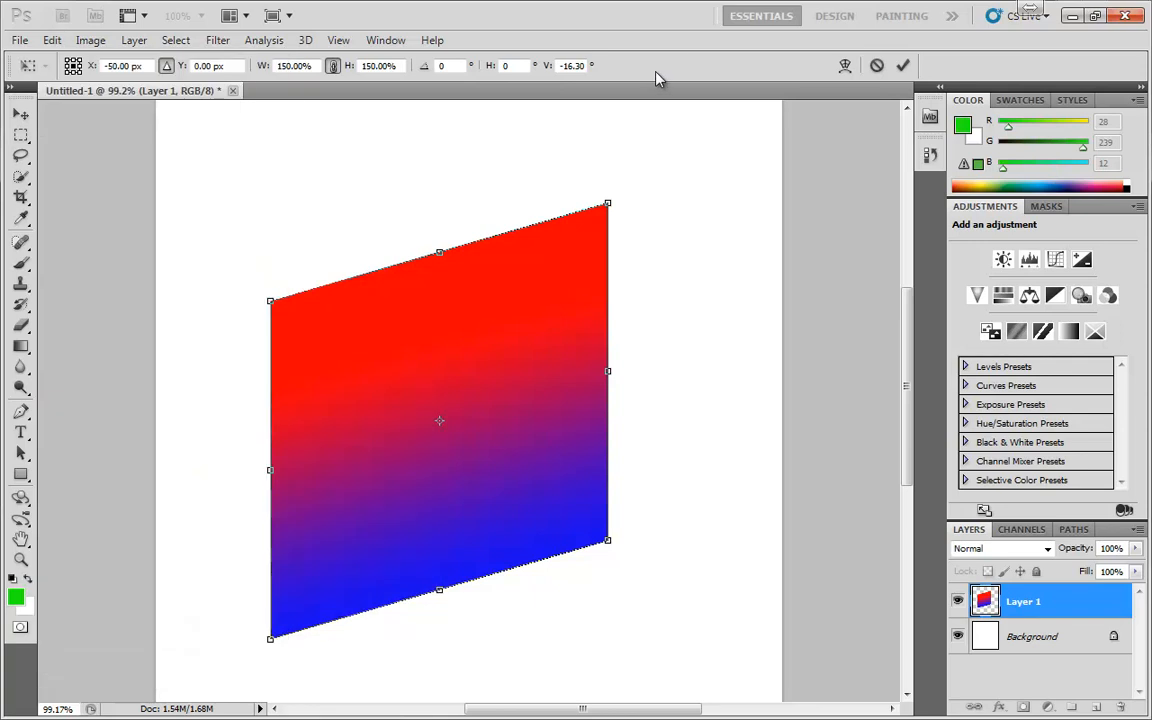
{"action": "left_click", "coordinate": [877, 67]}
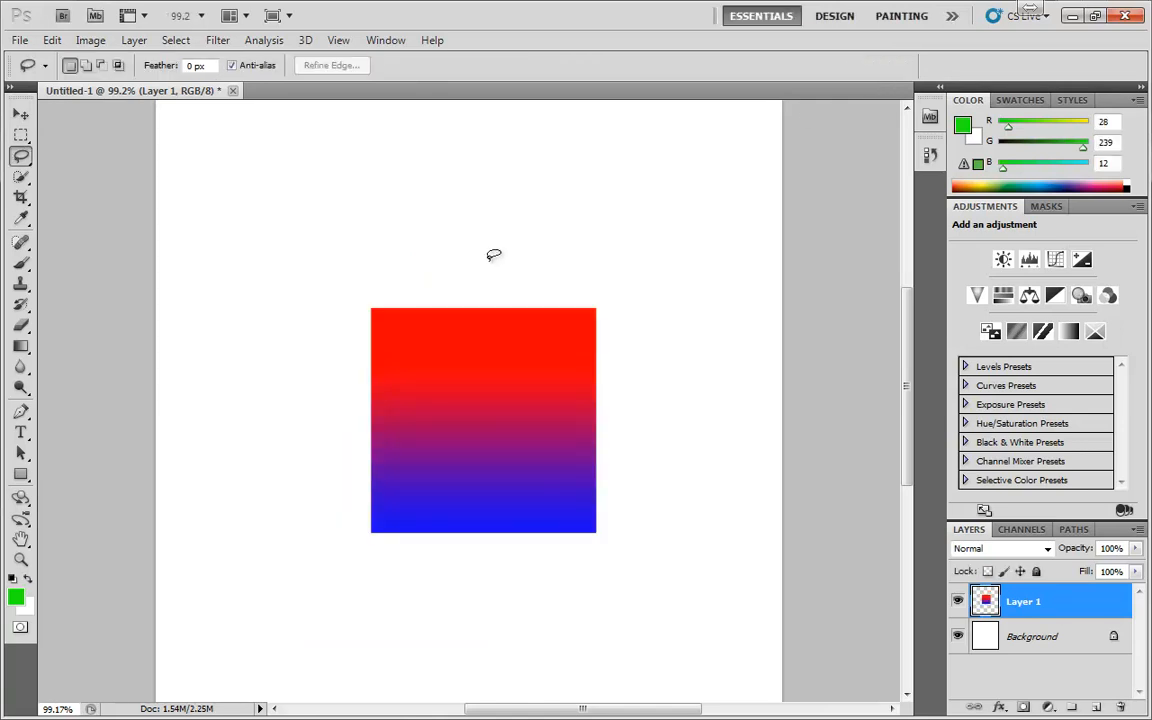
Step: Start Free Transform again on the gradient square's layer
{"action": "key", "text": "ctrl+t"}
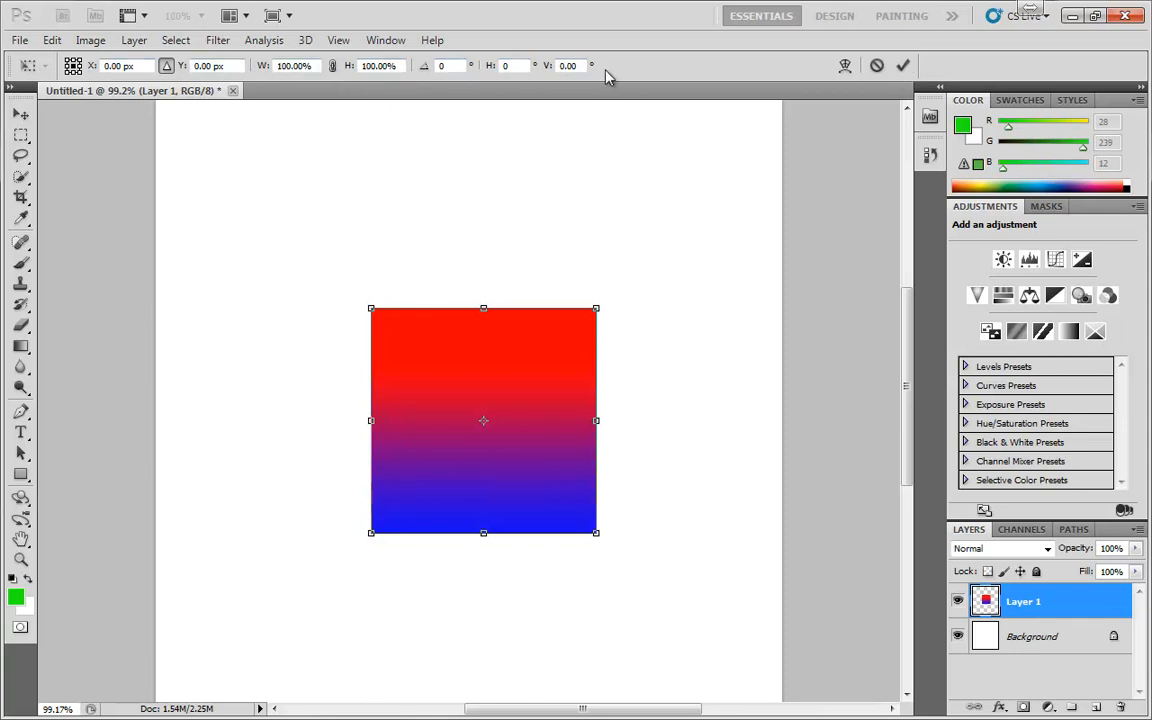
{"action": "left_click", "coordinate": [54, 41]}
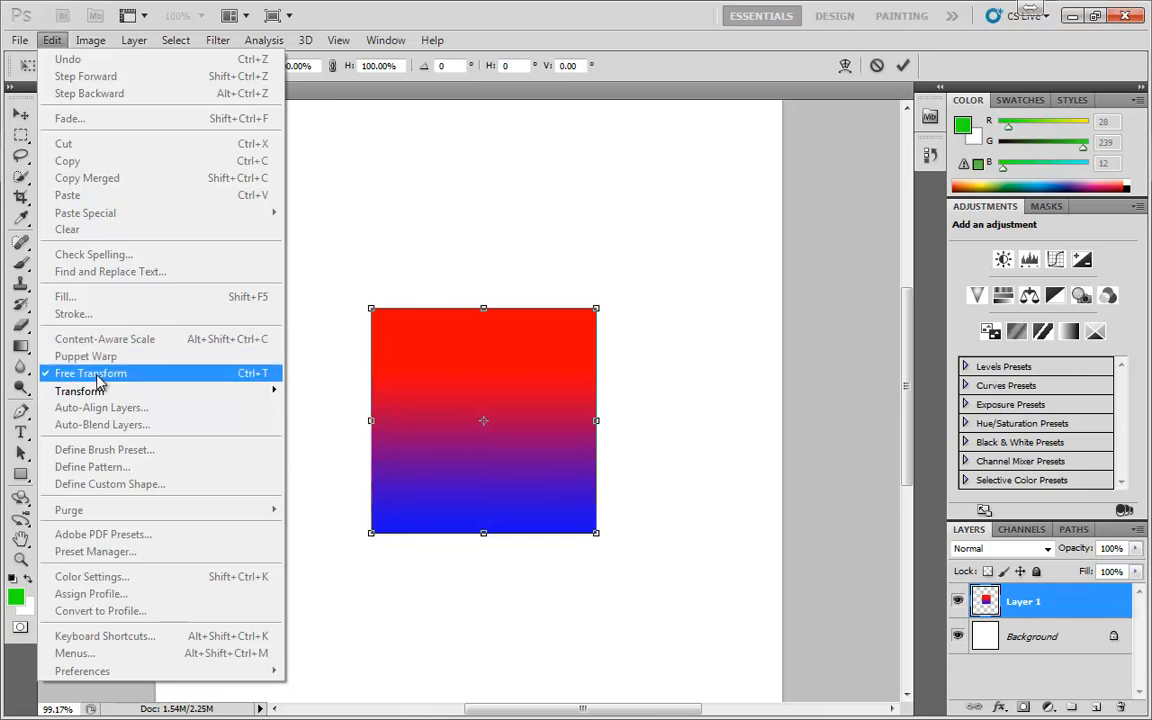
{"action": "left_click", "coordinate": [513, 226]}
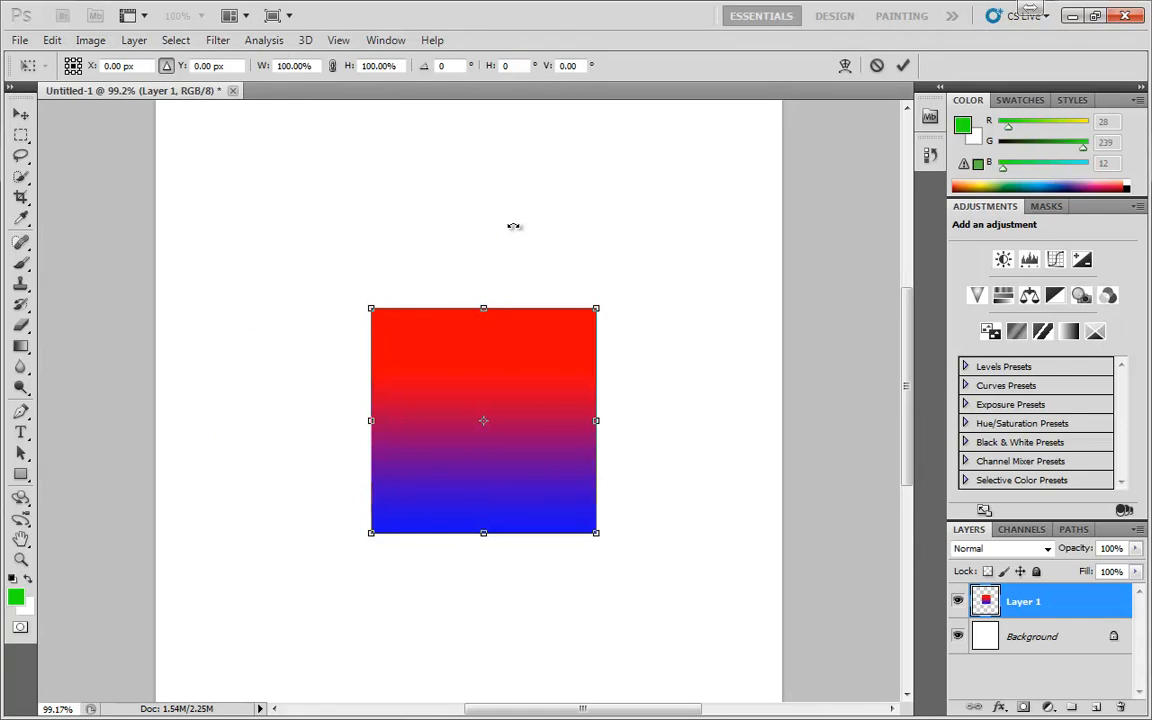